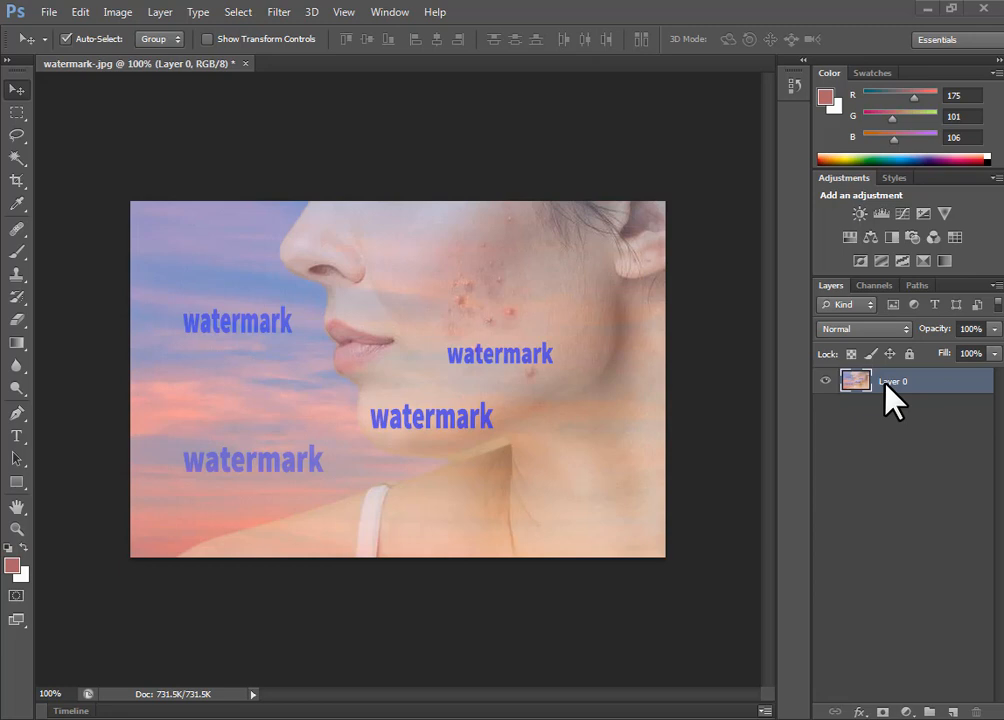
click(17, 229)
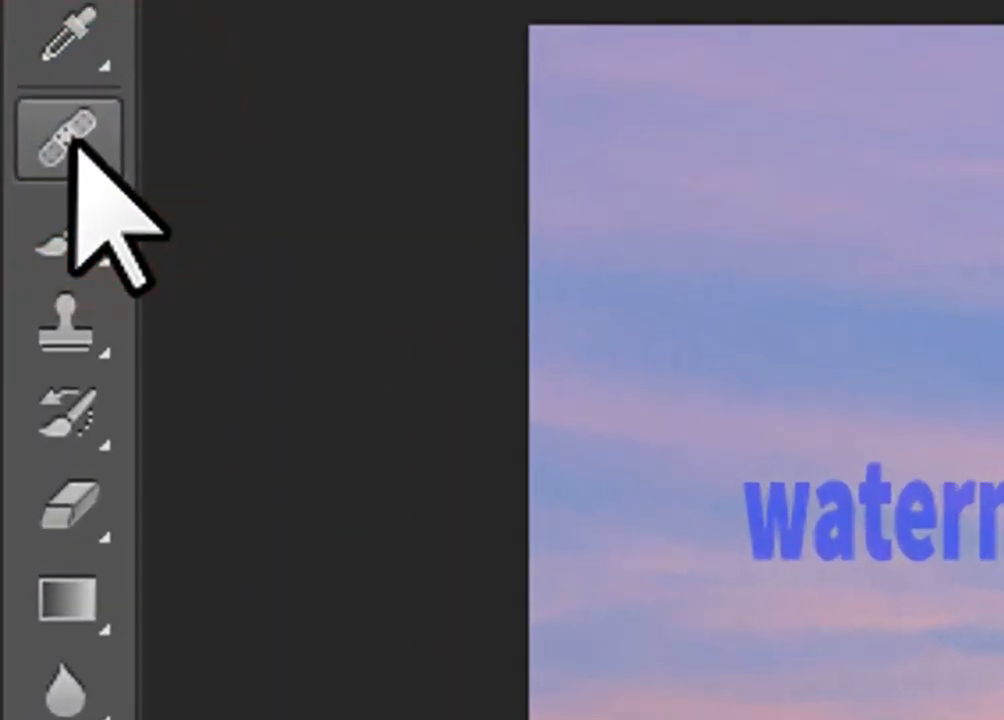
right_click(56, 183)
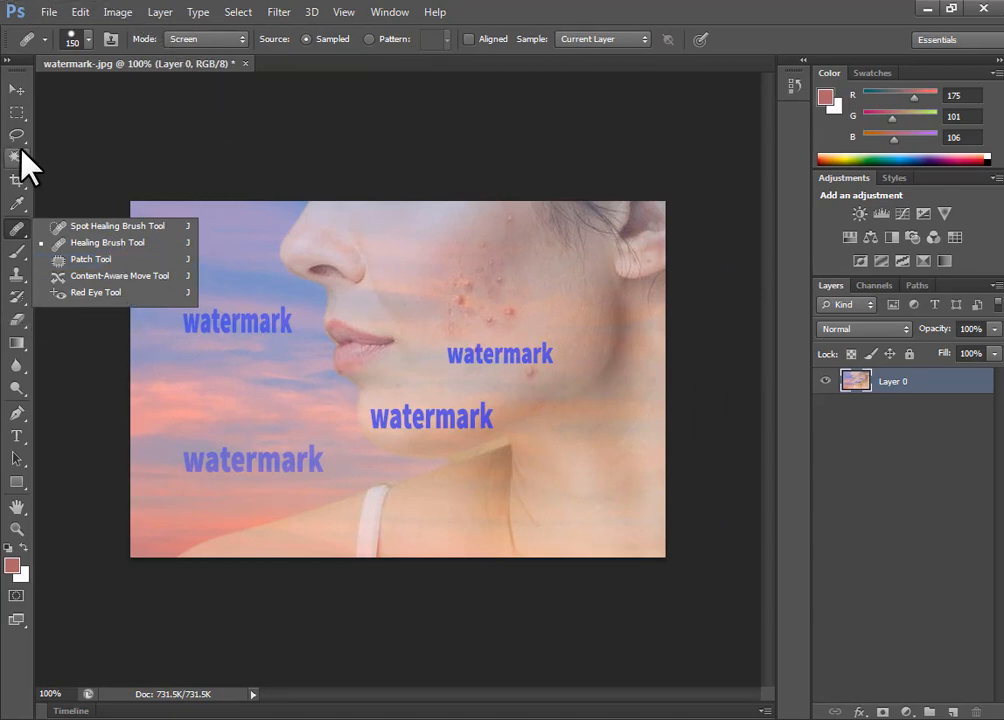
- Outline the upper watermark in the sky with a freehand Lasso selection
click(17, 135)
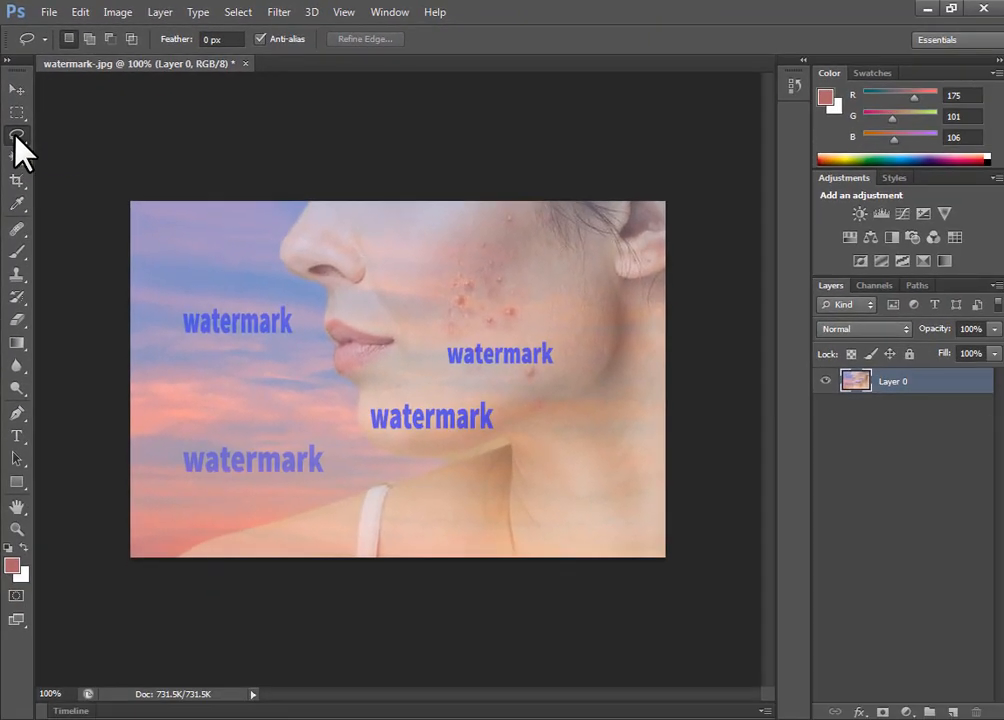
mouse_move(565, 718)
click(18, 139)
mouse_move(201, 306)
mouse_down()
mouse_move(179, 332)
mouse_move(197, 352)
mouse_move(248, 358)
mouse_move(291, 341)
mouse_move(307, 314)
mouse_move(282, 300)
mouse_move(190, 316)
mouse_up()
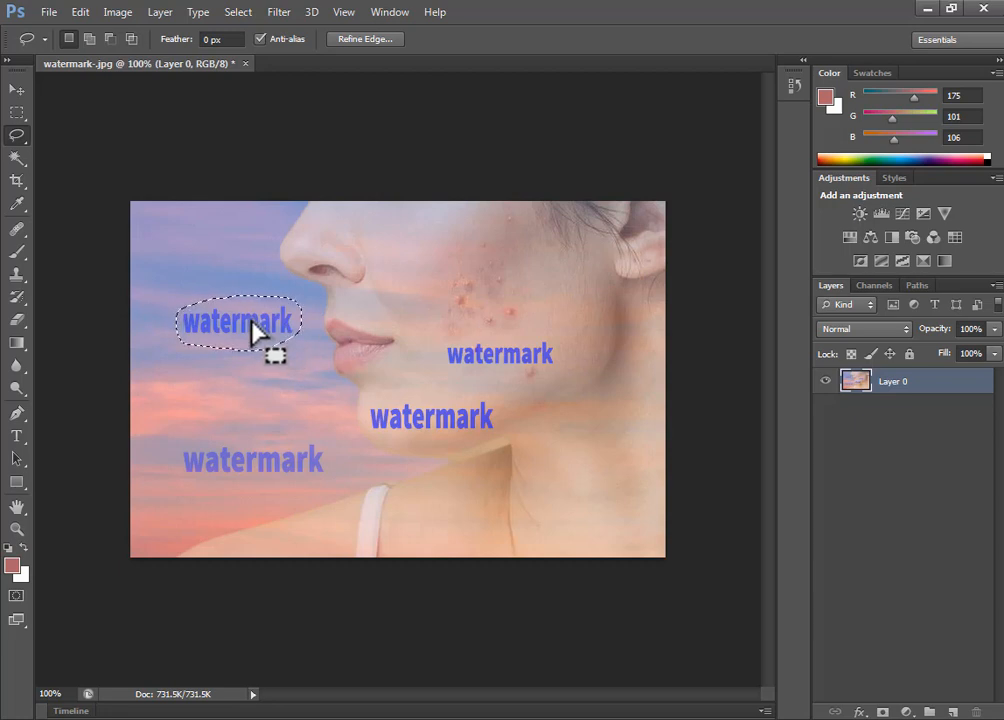
- Discard the current selection and redraw a wider lasso outline around the upper sky watermark
click(17, 135)
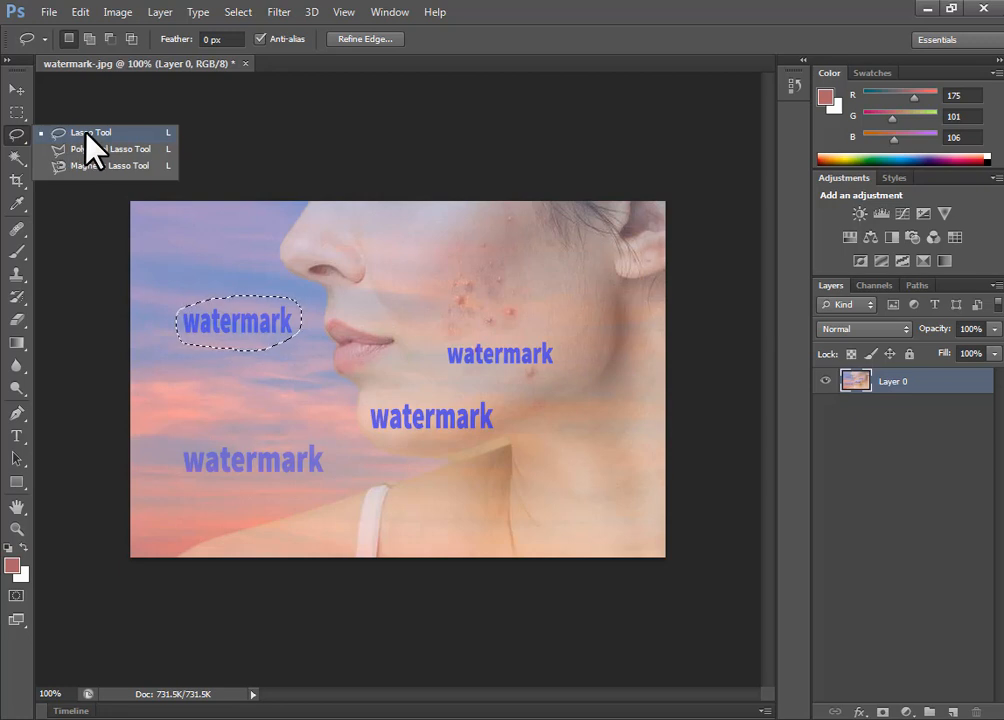
click(248, 318)
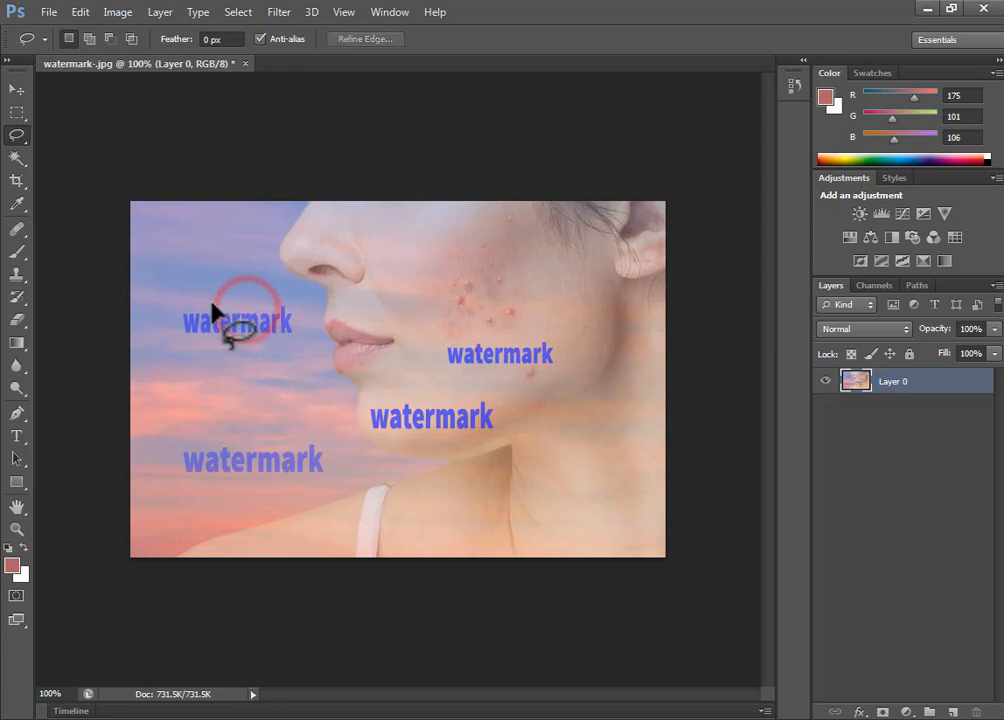
mouse_move(185, 297)
mouse_down()
mouse_move(186, 341)
mouse_move(255, 347)
mouse_move(304, 316)
mouse_move(277, 299)
mouse_move(168, 305)
mouse_up()
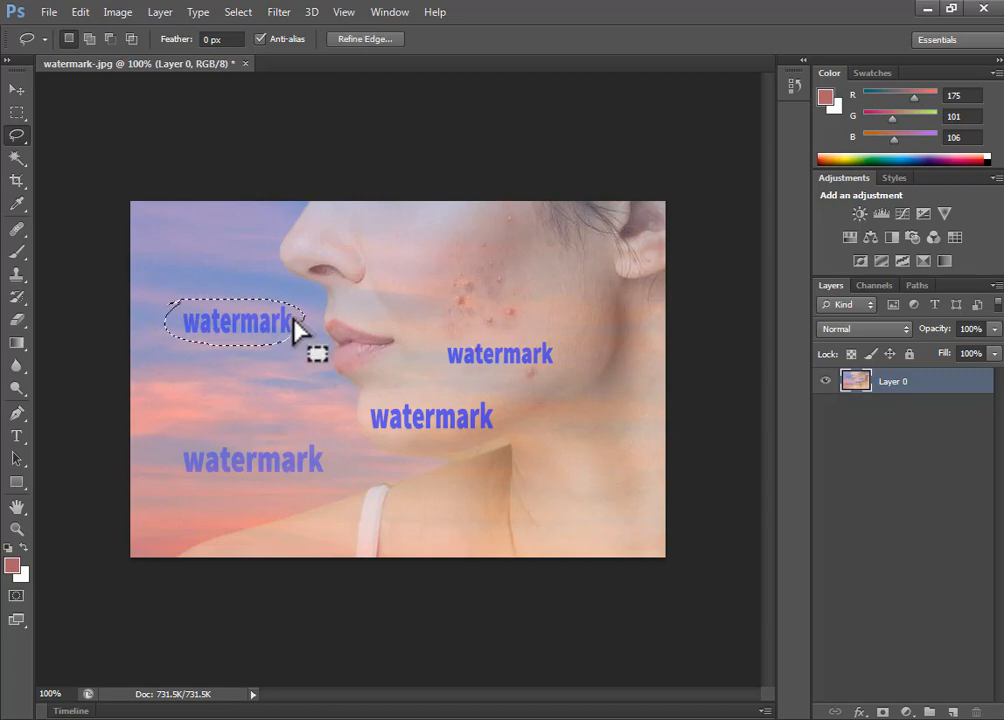
- Open the Fill settings for the selected upper watermark and move the dialog lower on the canvas
click(80, 12)
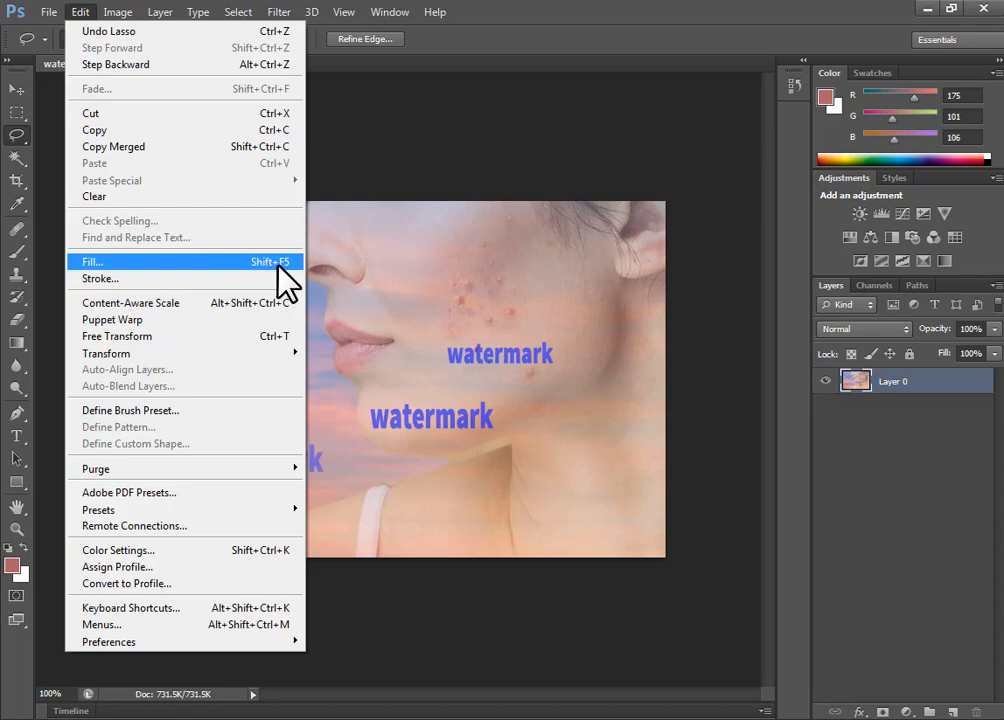
click(233, 262)
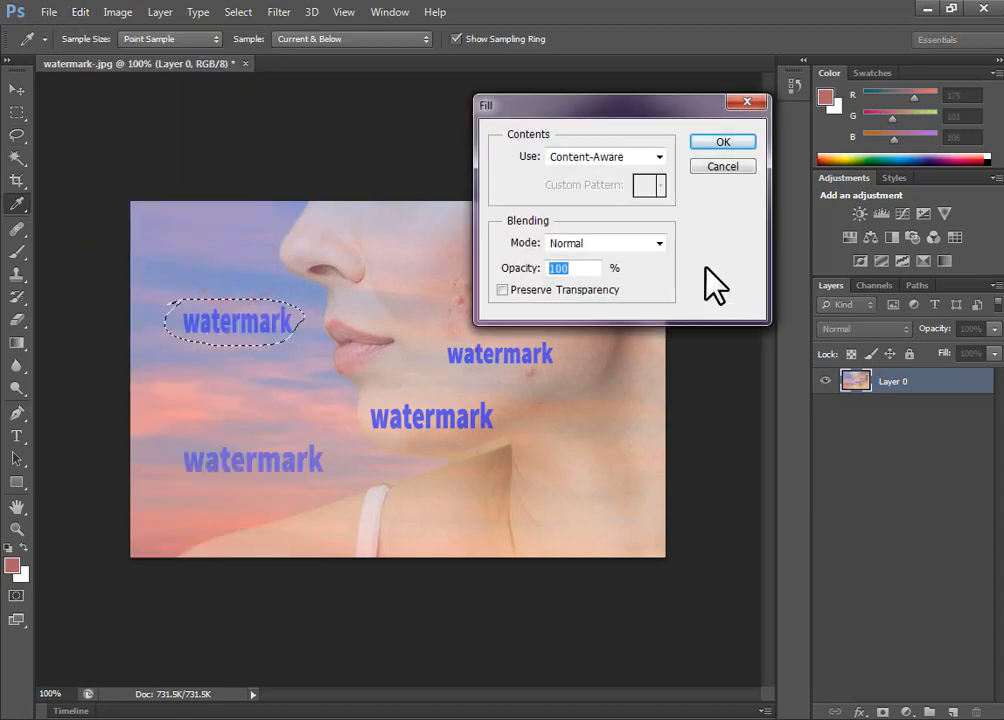
drag(665, 103, 697, 265)
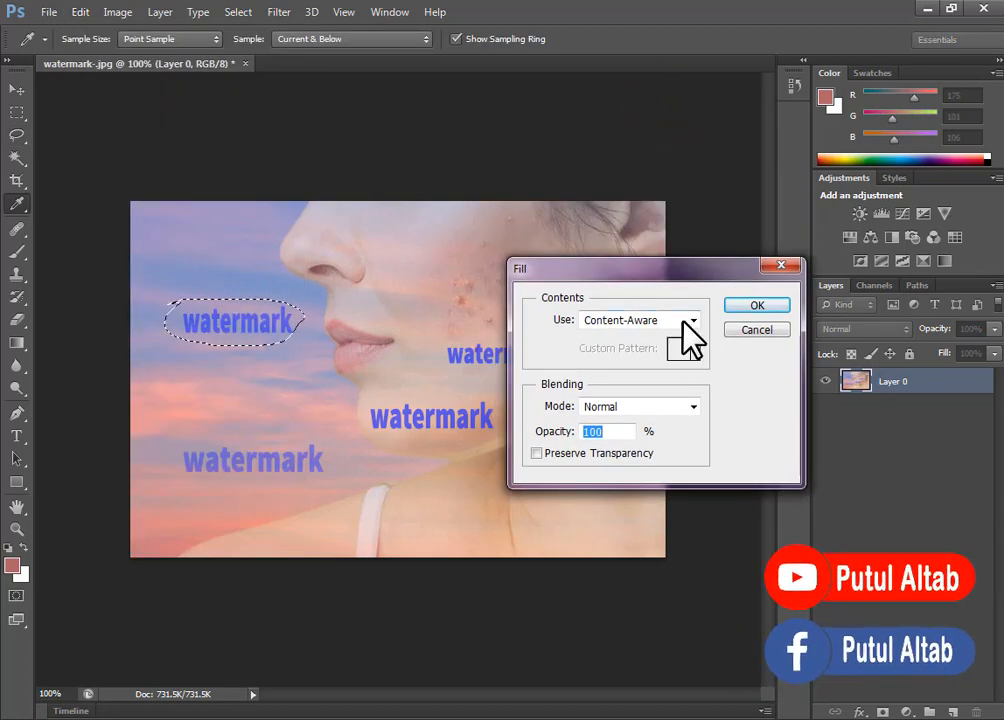
click(690, 320)
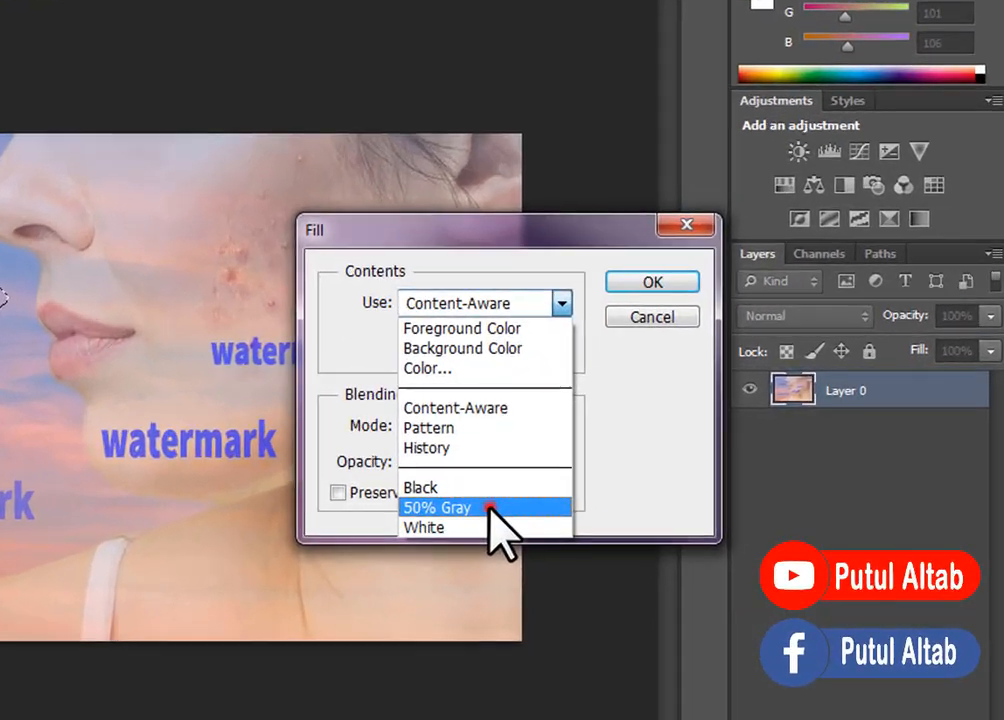
click(490, 508)
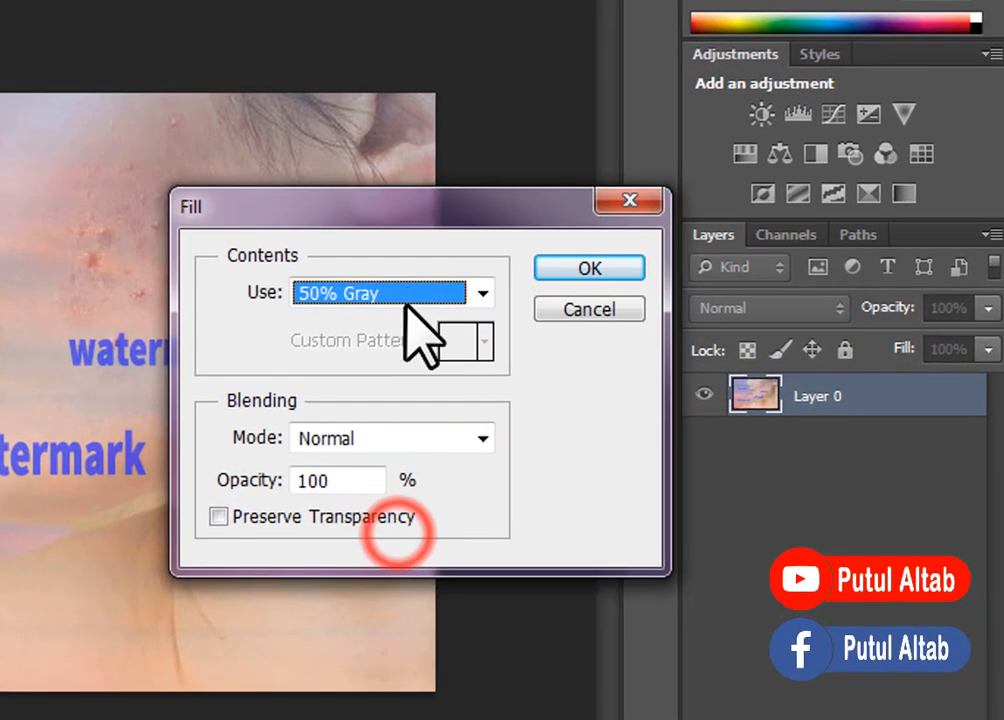
click(500, 296)
click(482, 366)
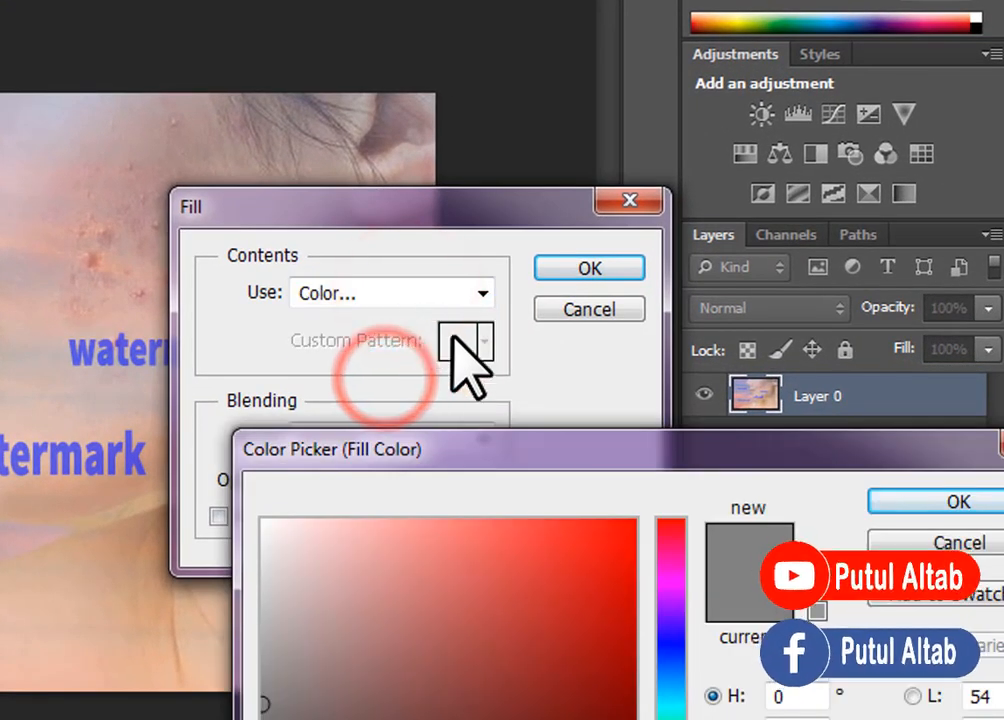
click(943, 544)
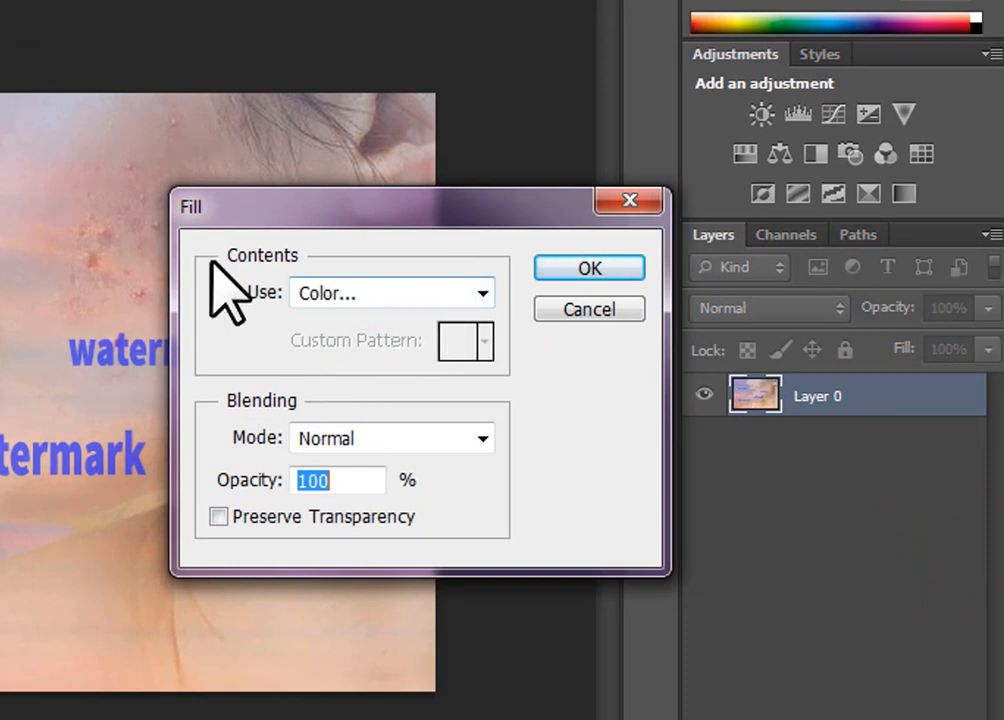
- Set the fill contents to Content-Aware and apply the fill to the selected upper watermark
click(410, 292)
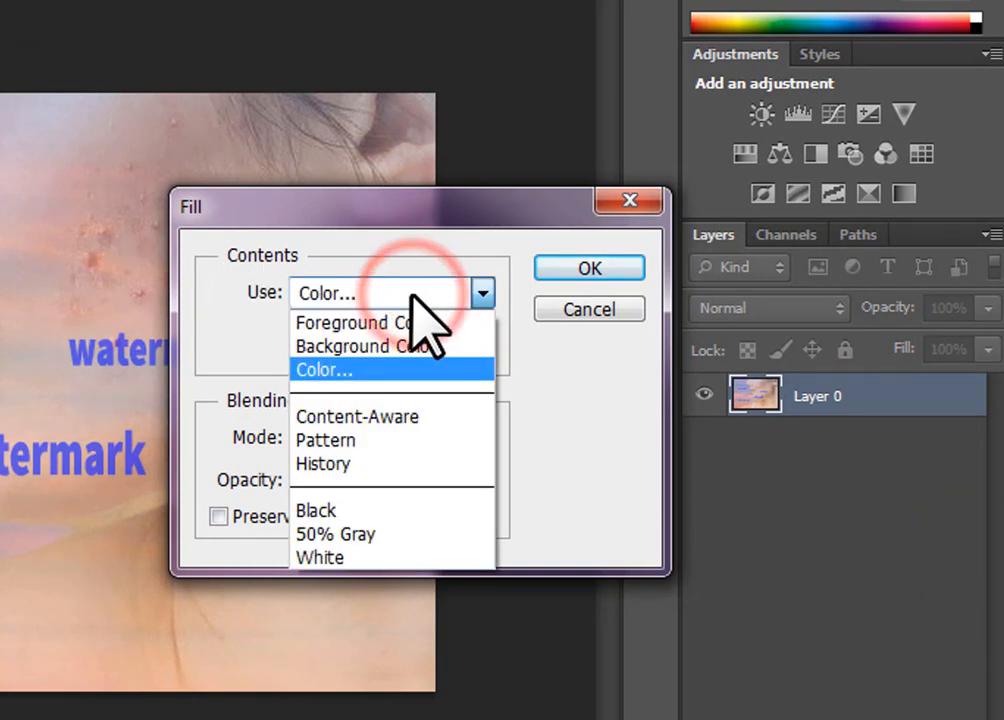
click(403, 416)
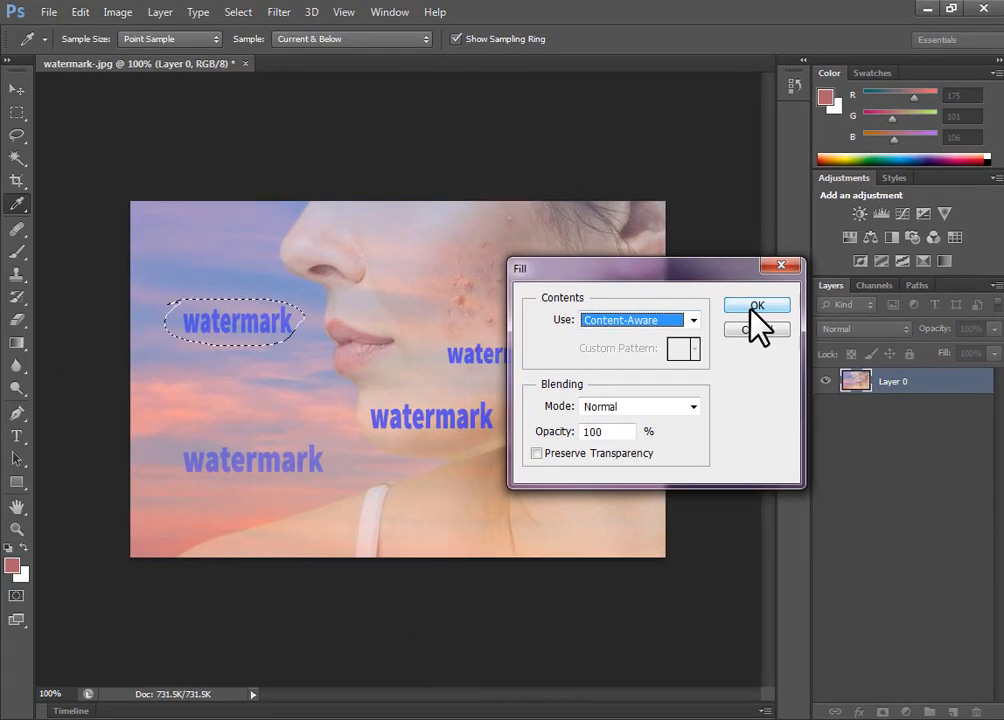
click(607, 272)
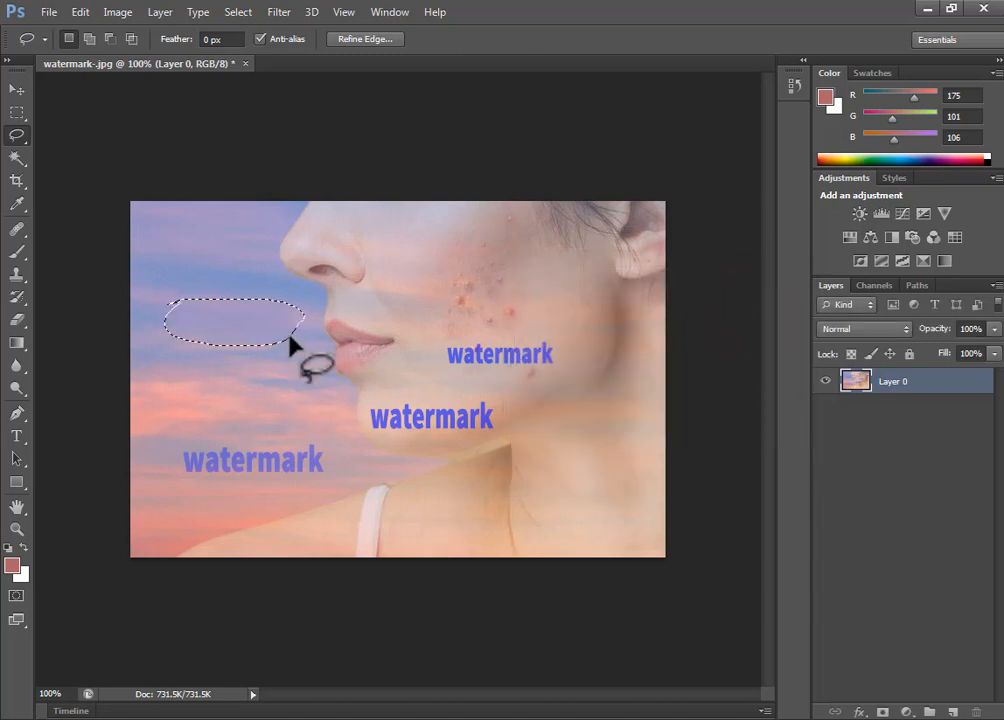
click(286, 443)
mouse_move(286, 443)
mouse_down()
mouse_move(191, 444)
mouse_move(175, 459)
mouse_move(185, 473)
mouse_move(261, 494)
mouse_move(305, 490)
mouse_move(316, 448)
mouse_up()
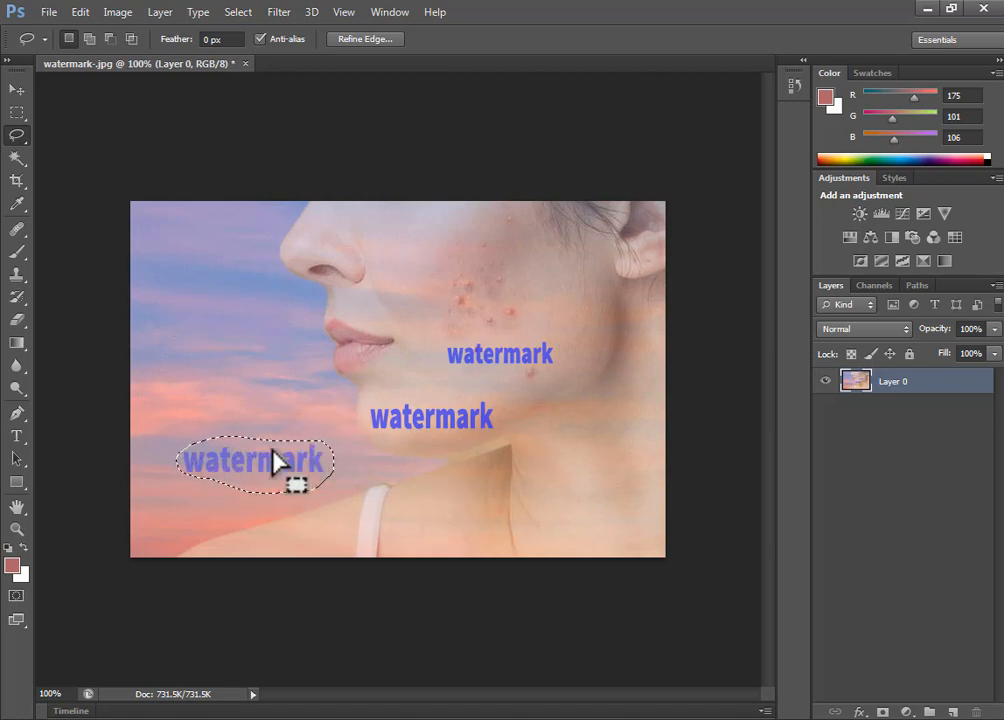
click(80, 12)
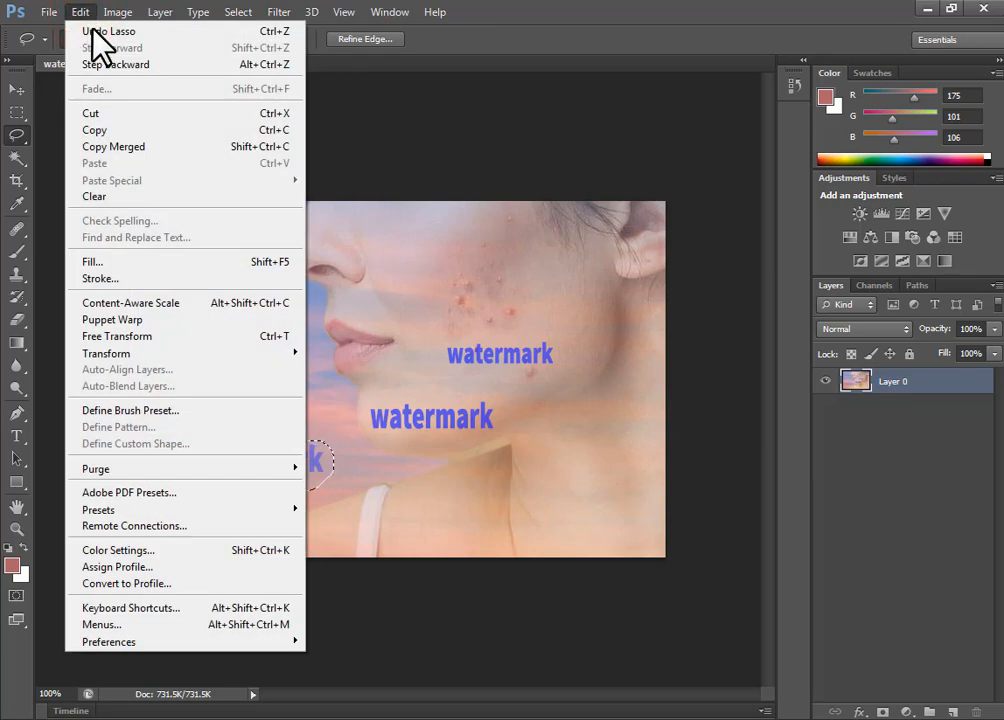
click(117, 262)
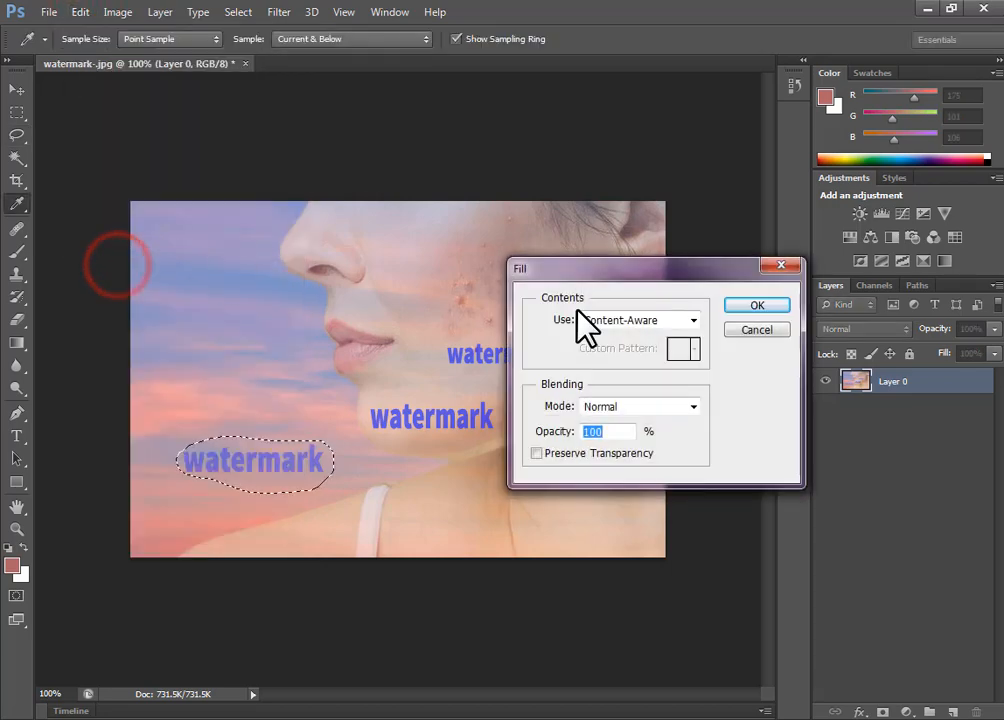
click(751, 333)
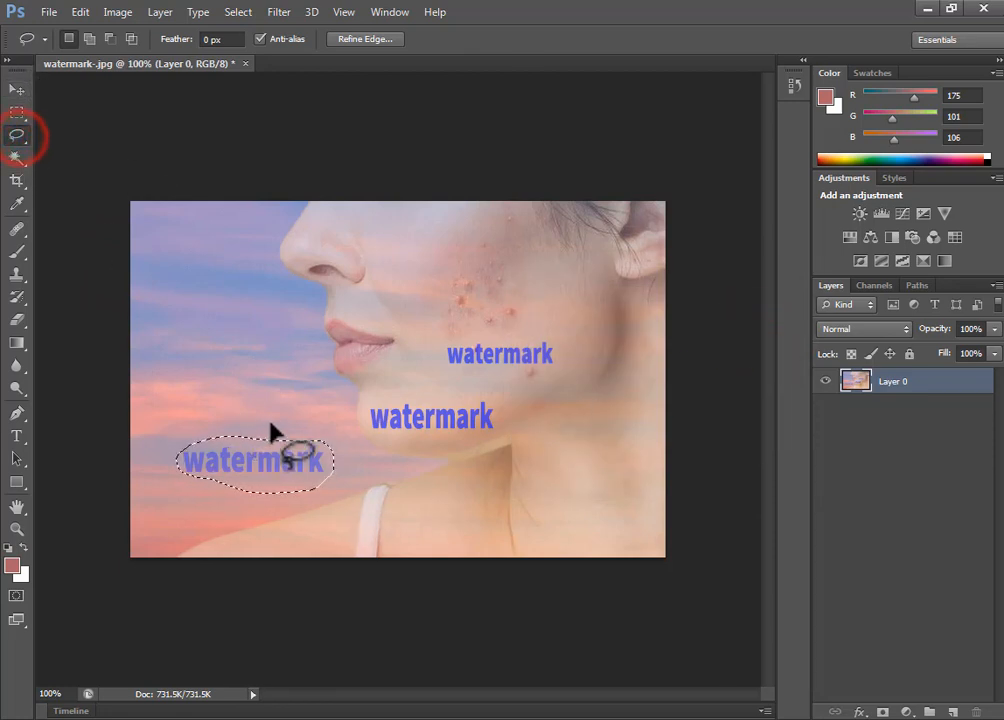
- Try to remove the lower sky watermark with a loose lasso outline and a Content-Aware fill
mouse_move(268, 423)
mouse_down()
mouse_move(190, 426)
mouse_move(151, 463)
mouse_move(201, 489)
mouse_move(283, 497)
mouse_move(333, 475)
mouse_move(333, 450)
mouse_move(294, 425)
mouse_move(250, 424)
mouse_up()
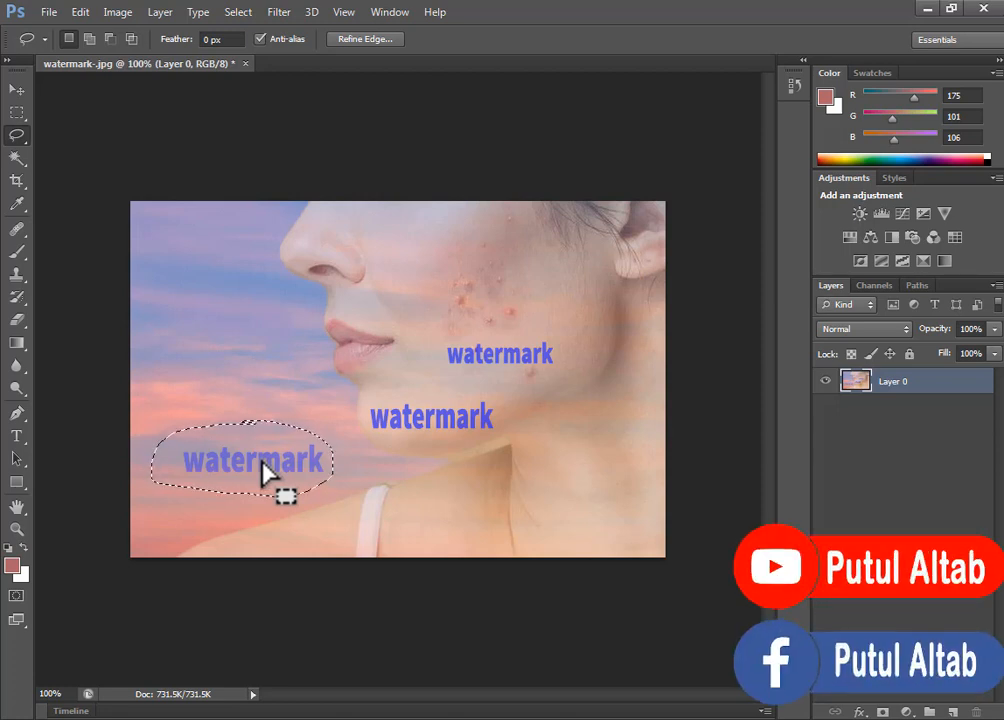
right_click(262, 464)
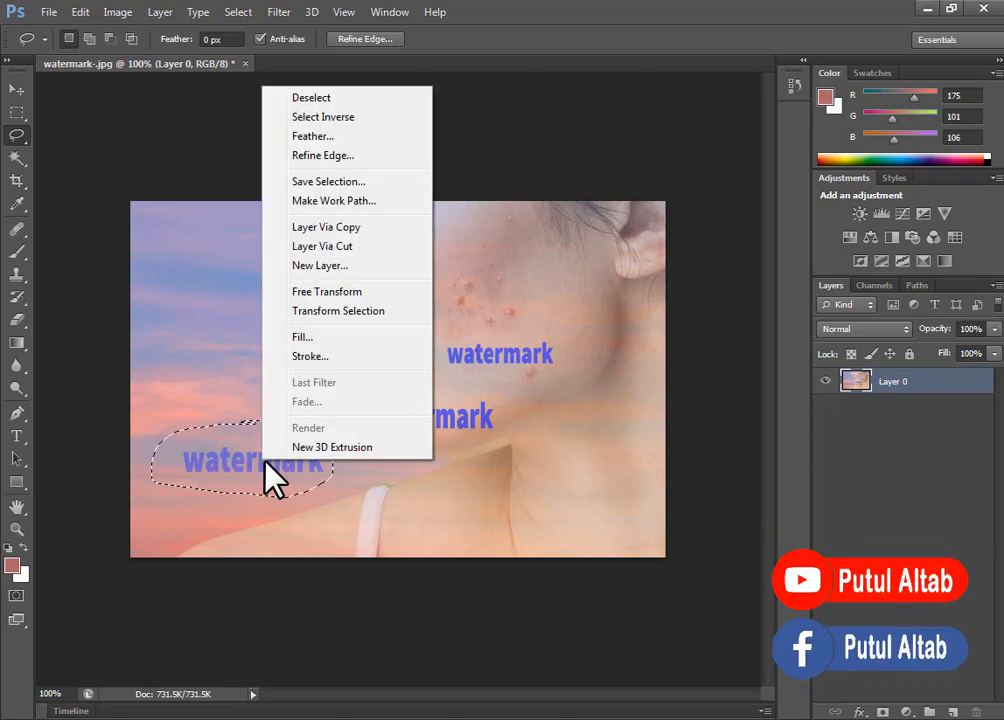
click(330, 340)
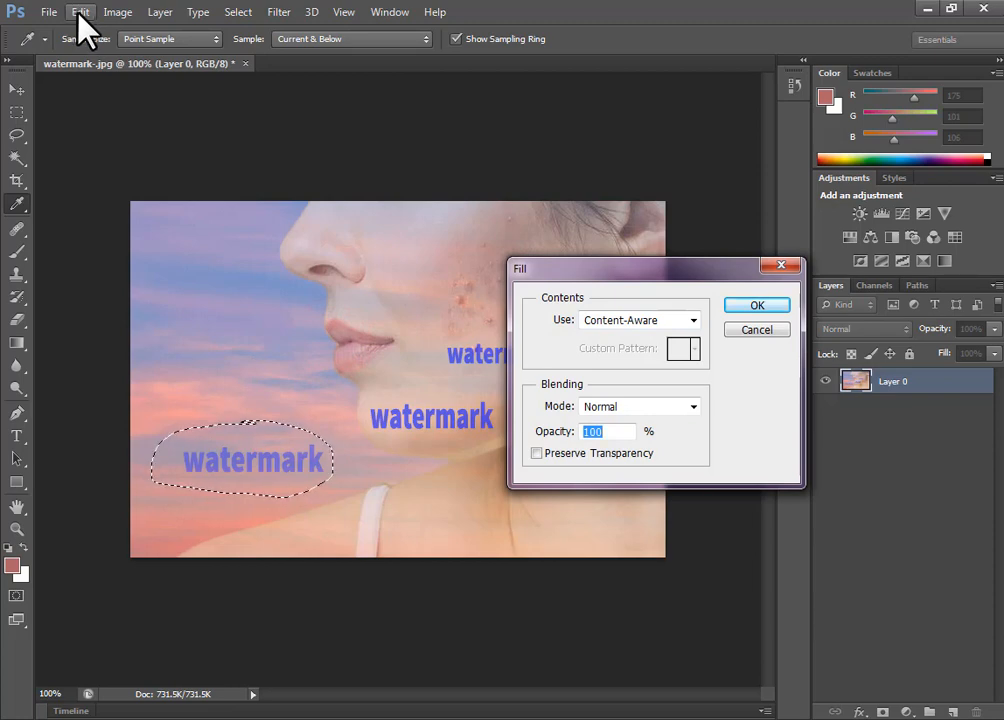
click(633, 321)
click(633, 321)
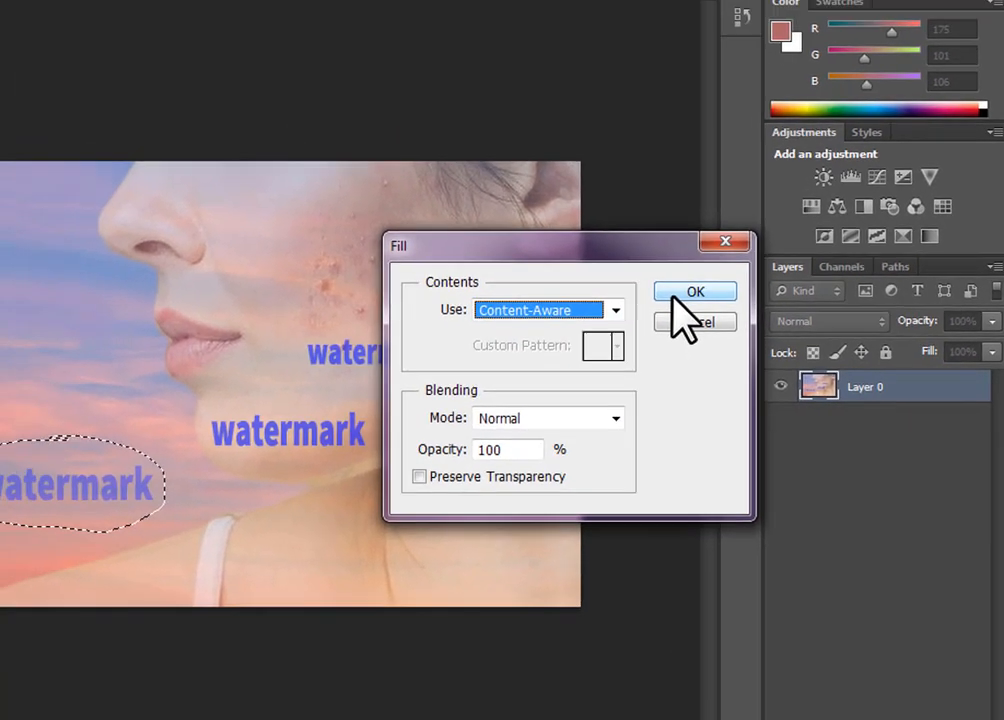
click(608, 282)
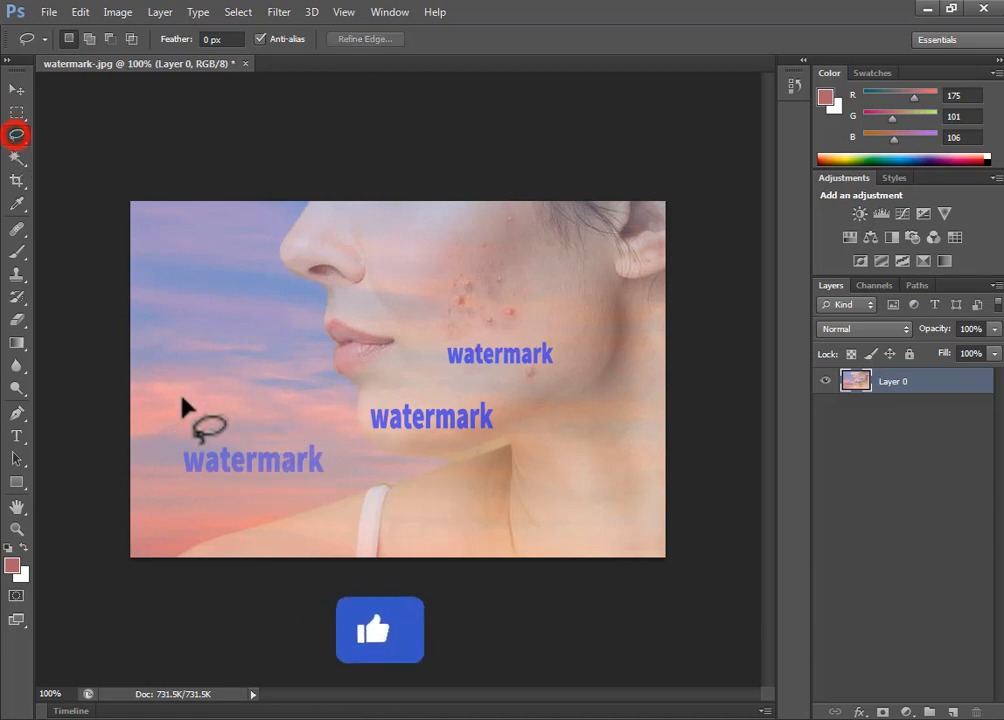
- Outline the lower sky watermark tightly with the Lasso, fill it with Content-Aware and deselect
mouse_move(182, 448)
mouse_down()
mouse_move(291, 477)
mouse_move(323, 473)
mouse_move(326, 463)
mouse_move(326, 447)
mouse_move(309, 437)
mouse_move(281, 447)
mouse_move(184, 461)
mouse_up()
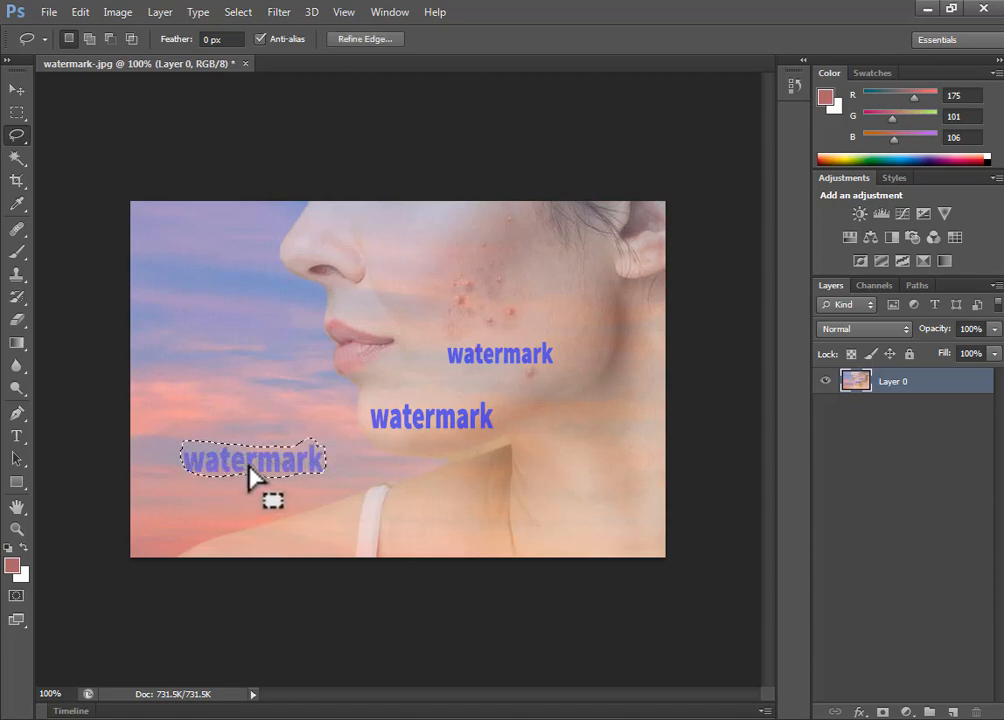
right_click(249, 464)
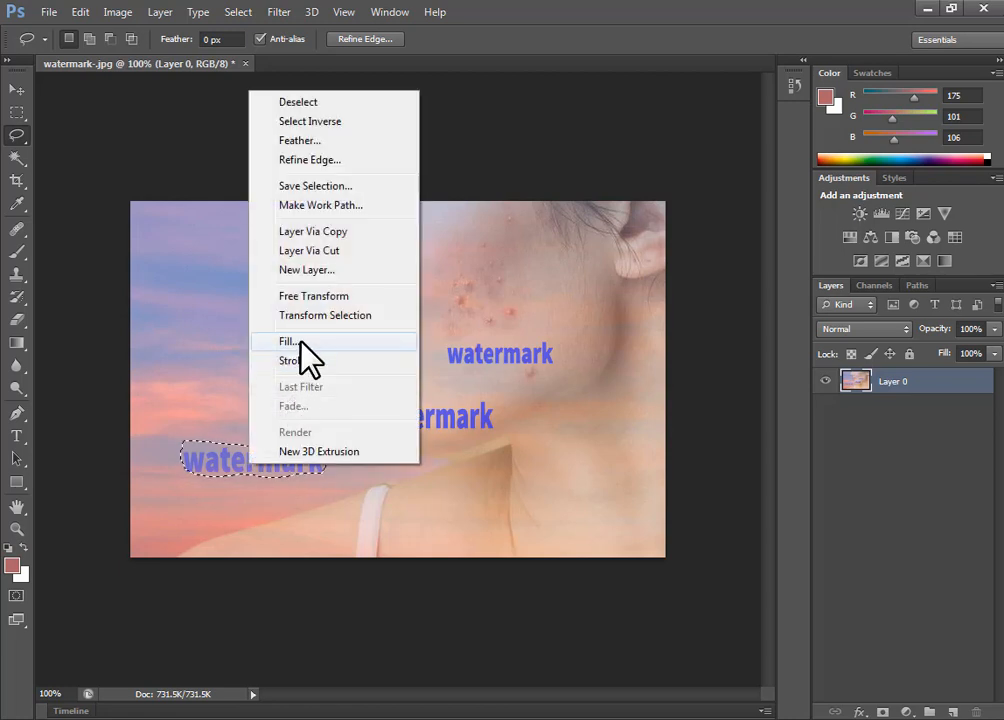
click(292, 341)
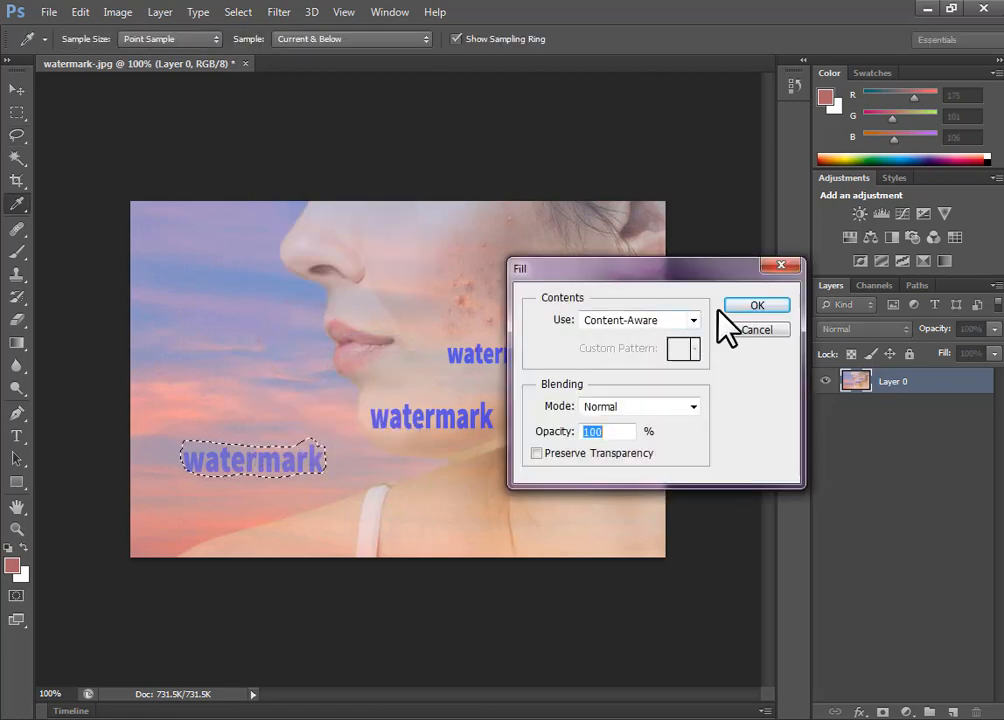
click(737, 305)
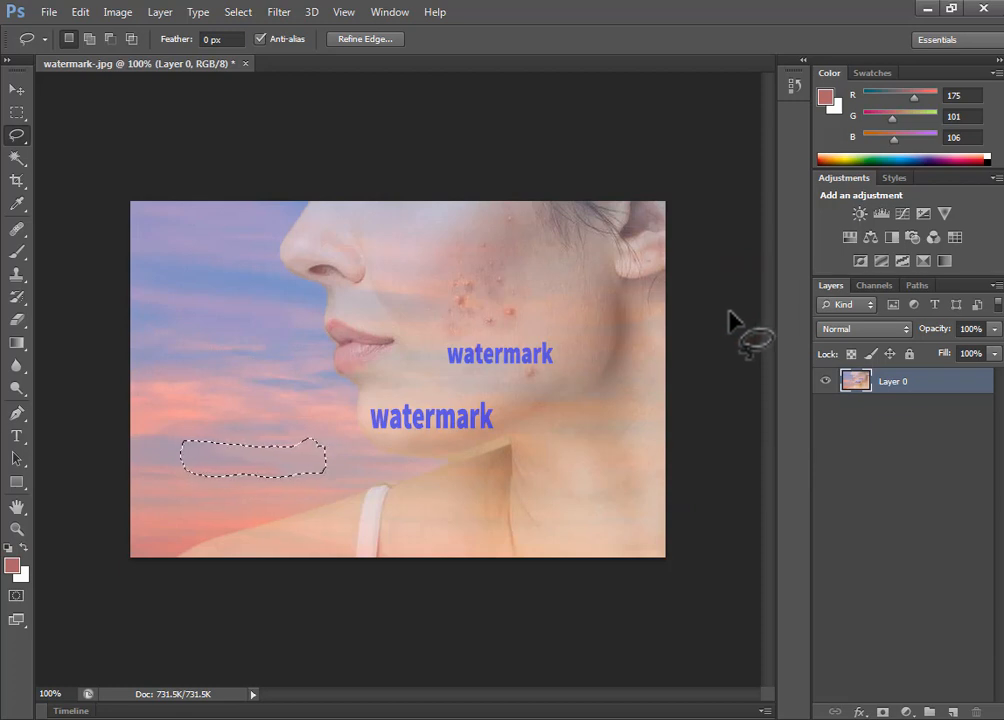
key(ctrl+d)
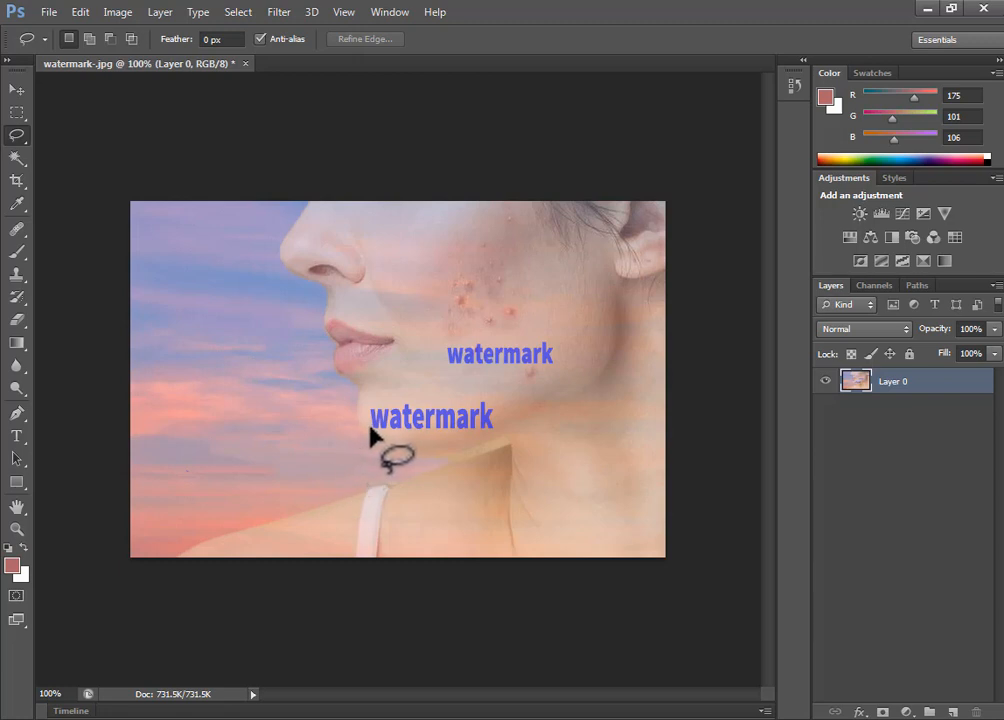
- Outline the watermark on the chin with the Lasso and fill it using Content-Aware
mouse_move(372, 428)
mouse_down()
mouse_move(405, 440)
mouse_move(482, 437)
mouse_move(497, 407)
mouse_move(399, 403)
mouse_move(364, 420)
mouse_move(378, 439)
mouse_up()
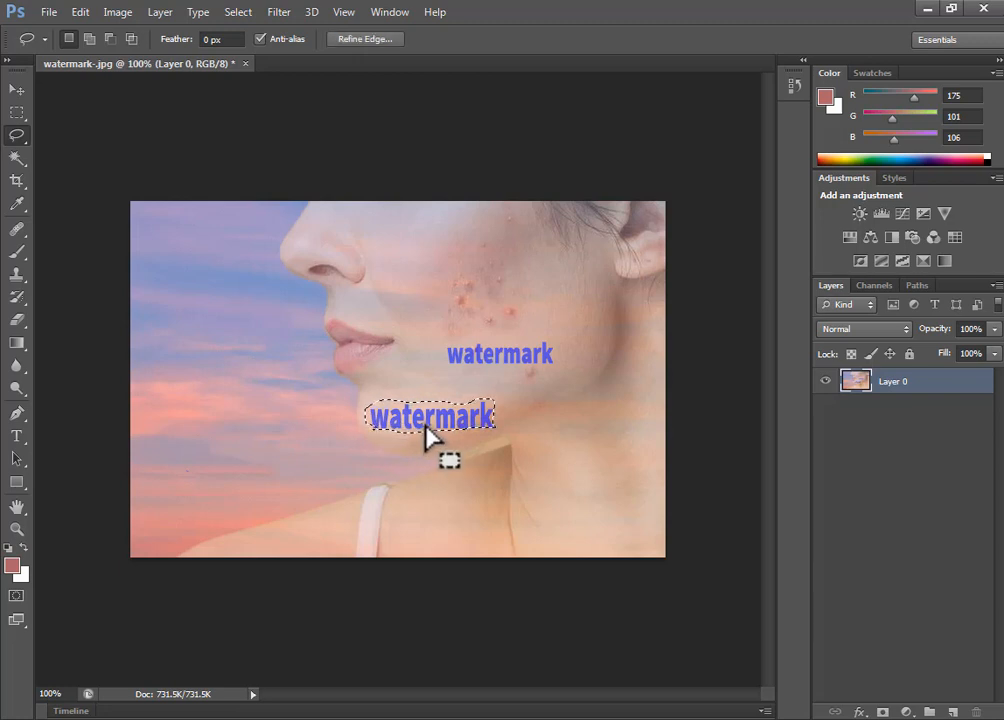
right_click(427, 426)
click(490, 300)
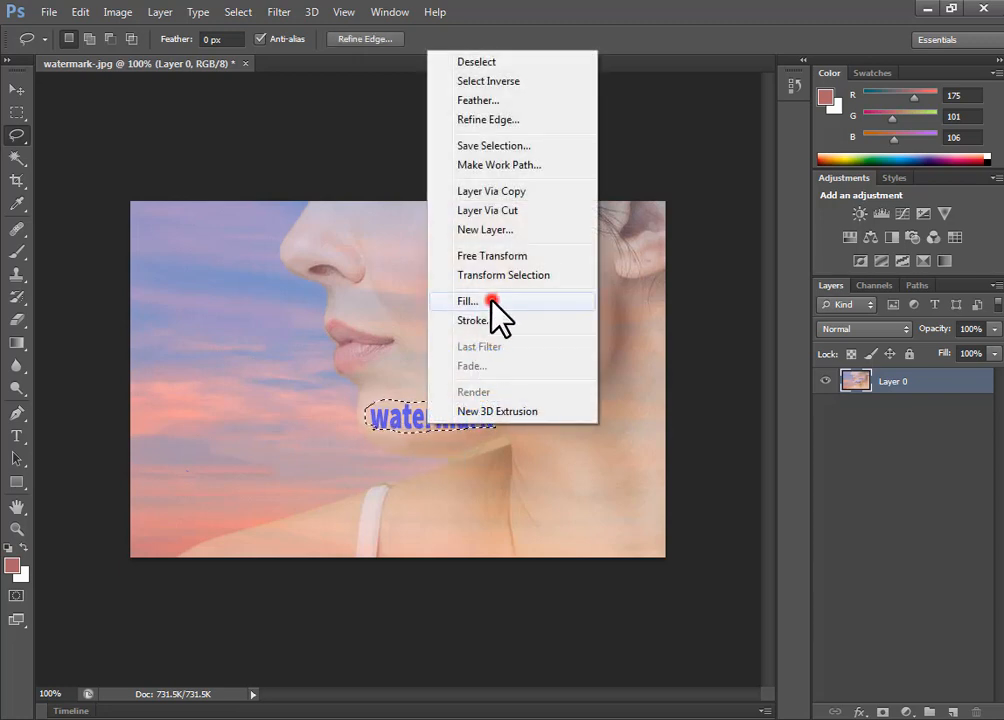
click(745, 309)
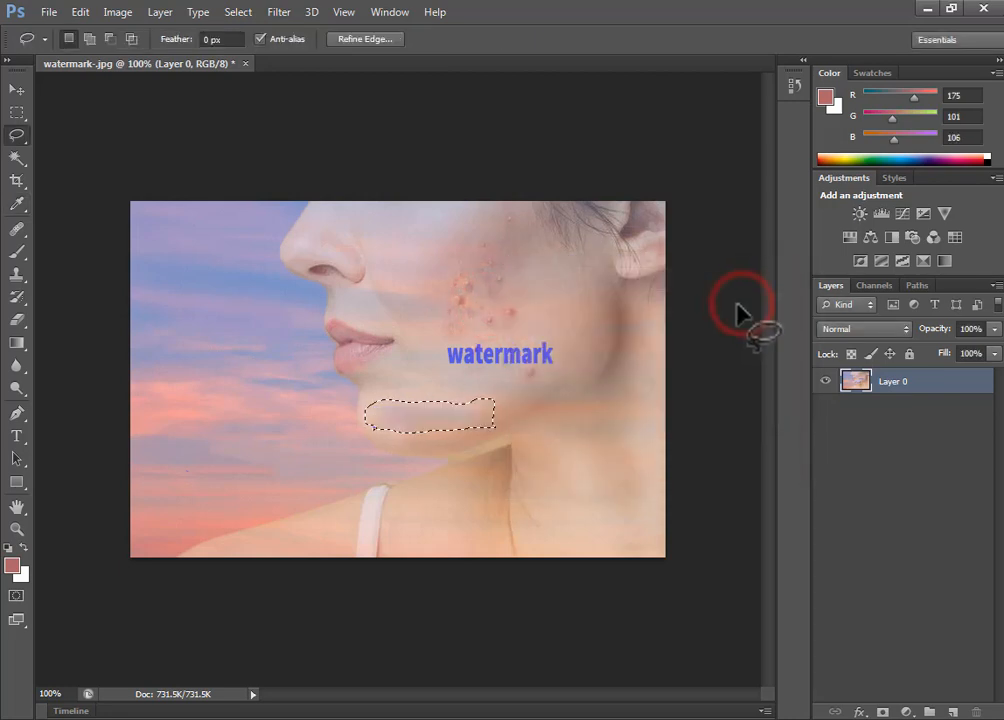
- Outline the watermark on the cheek with the Lasso and fill the selection using Content-Aware
click(465, 345)
mouse_move(449, 349)
mouse_down()
mouse_move(526, 367)
mouse_move(552, 350)
mouse_move(558, 359)
mouse_move(556, 346)
mouse_move(529, 337)
mouse_move(459, 348)
mouse_up()
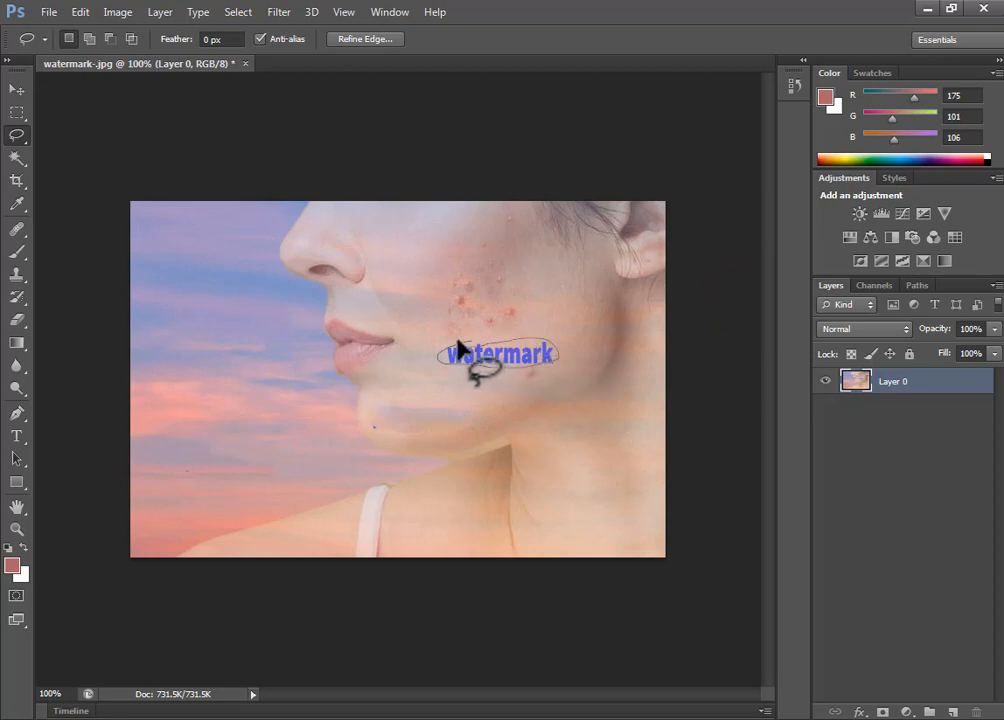
right_click(473, 358)
click(533, 597)
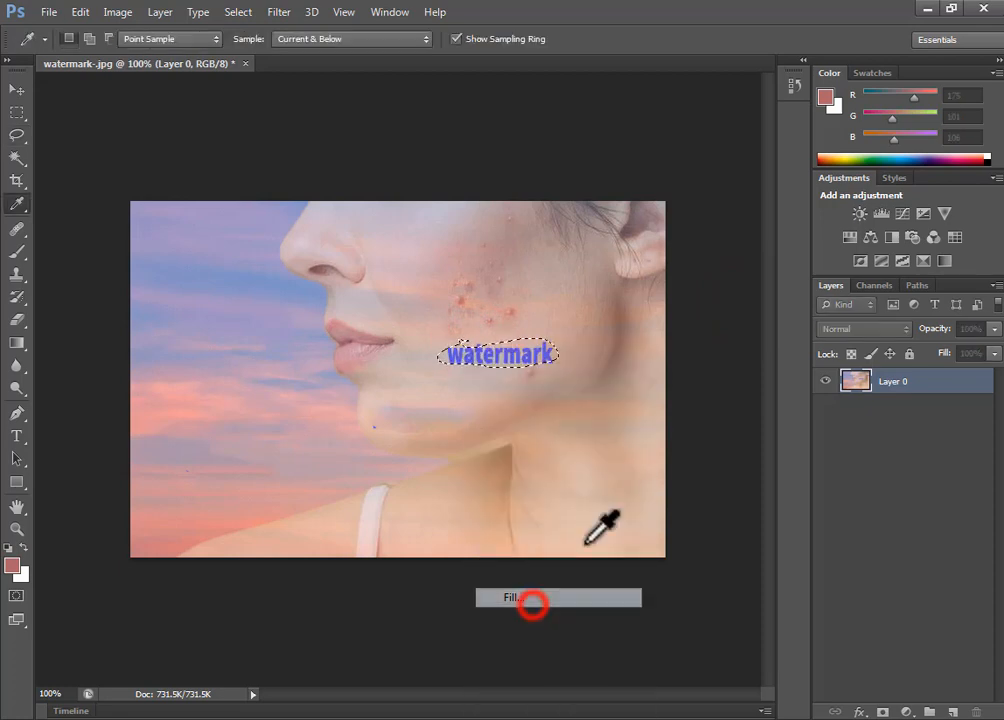
click(766, 306)
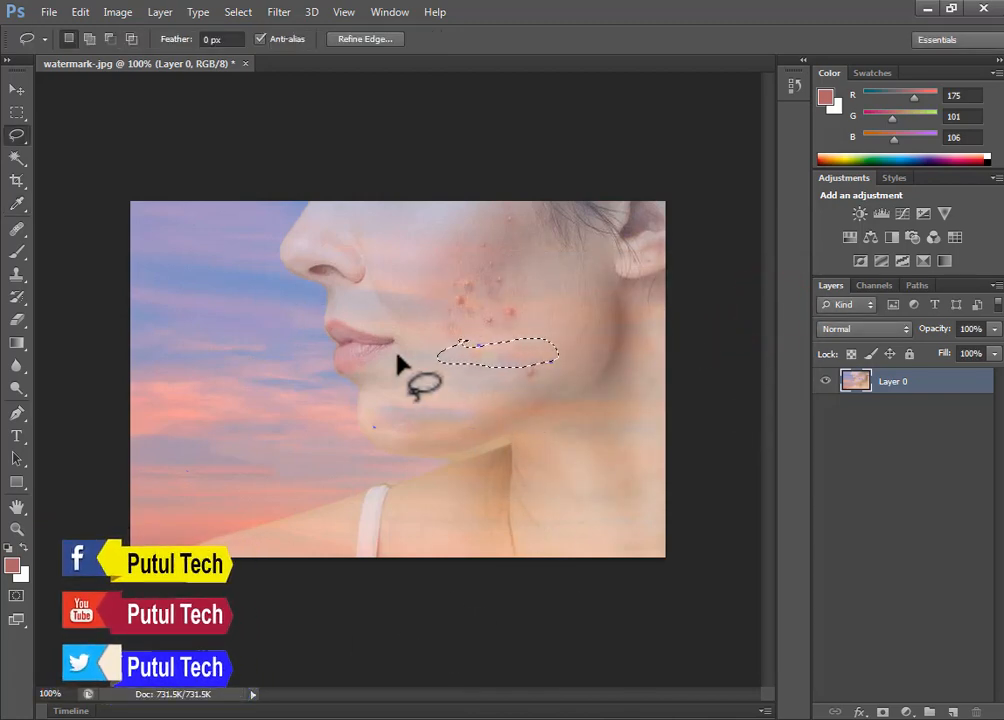
key(ctrl+z)
key(ctrl+z)
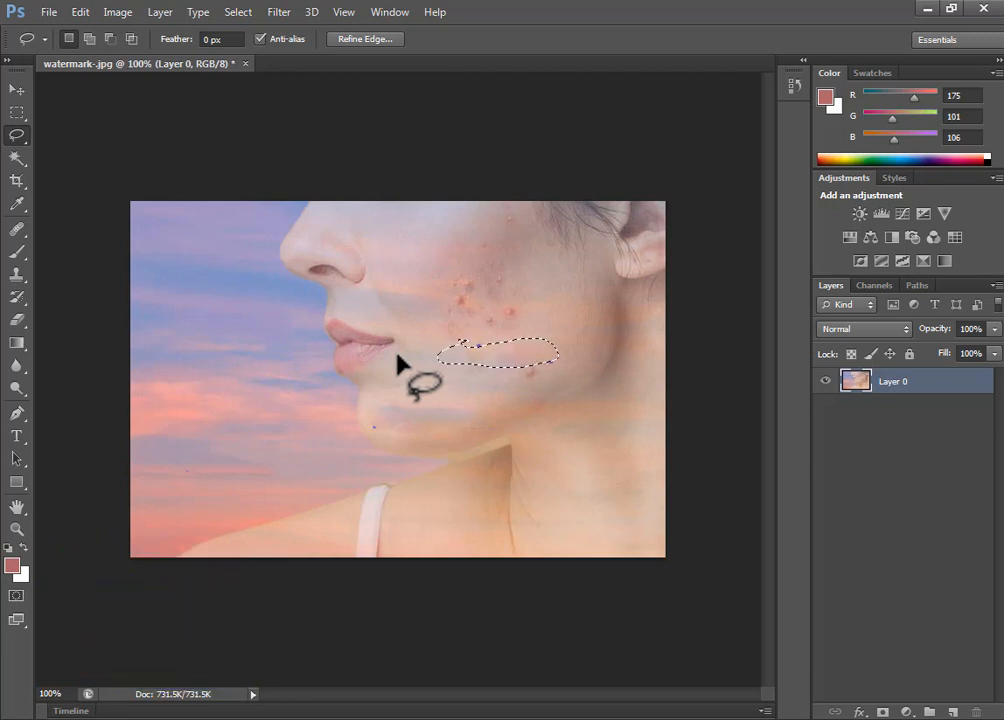
- Close watermark-.jpg without saving the changes and reopen the original file from the Desktop
click(246, 65)
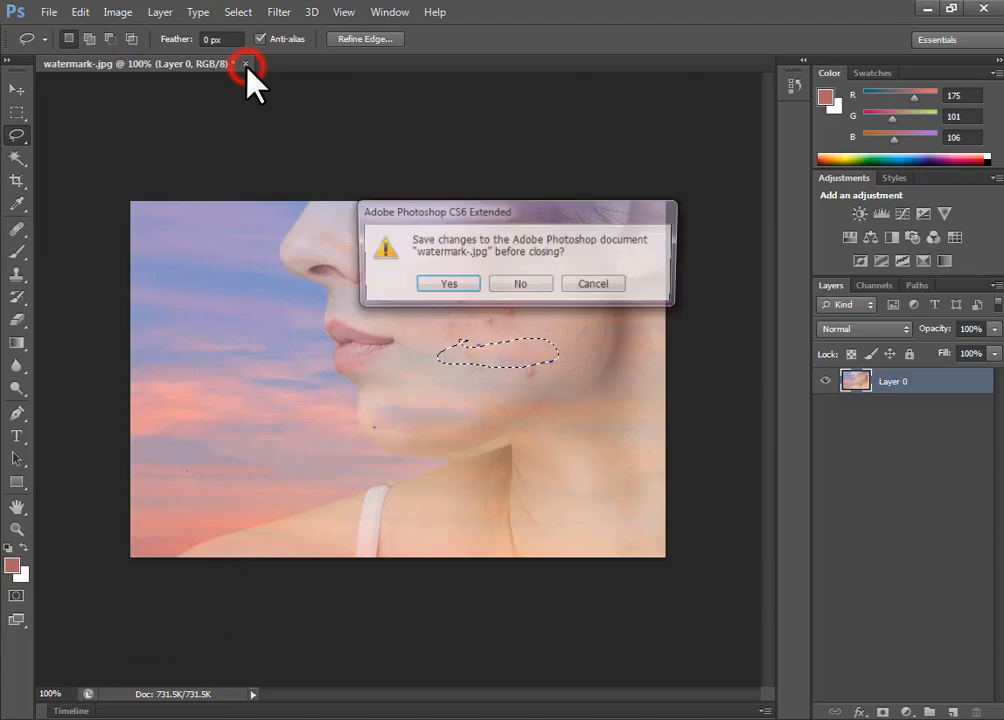
click(535, 285)
double_click(262, 369)
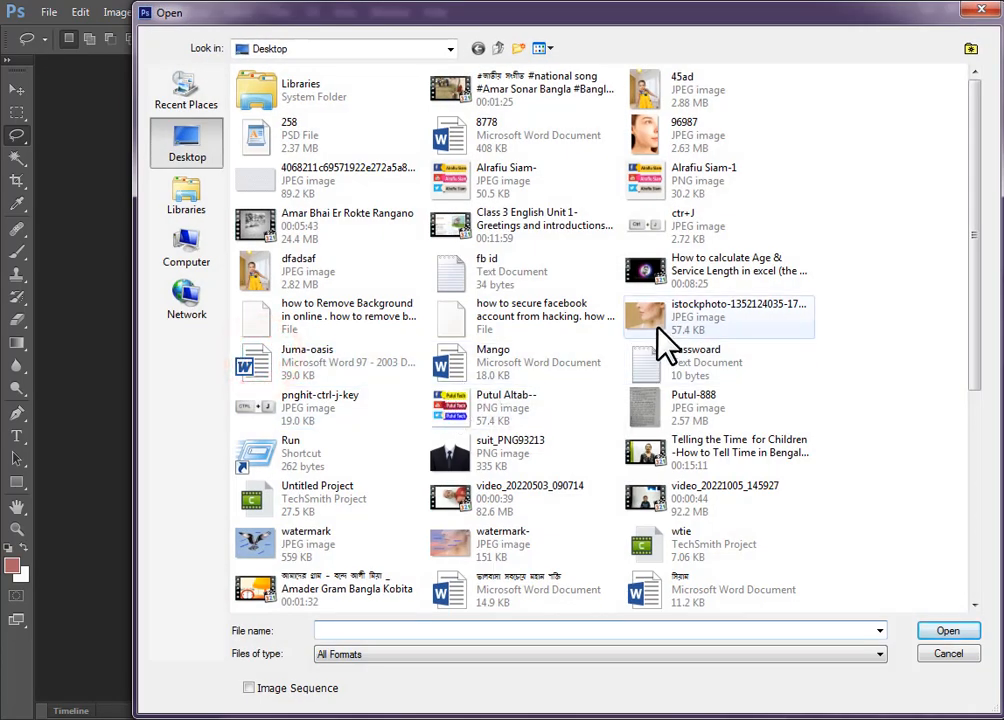
double_click(486, 536)
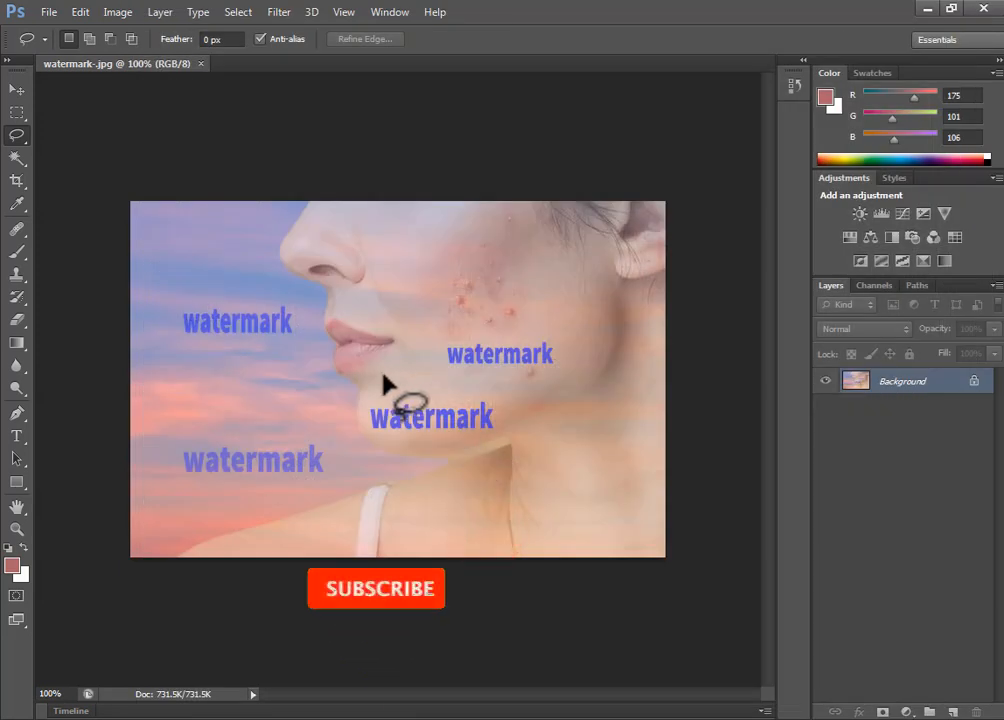
- Outline the upper and lower sky watermarks one after the other with the Patch Tool and replace each with clean sky
click(14, 228)
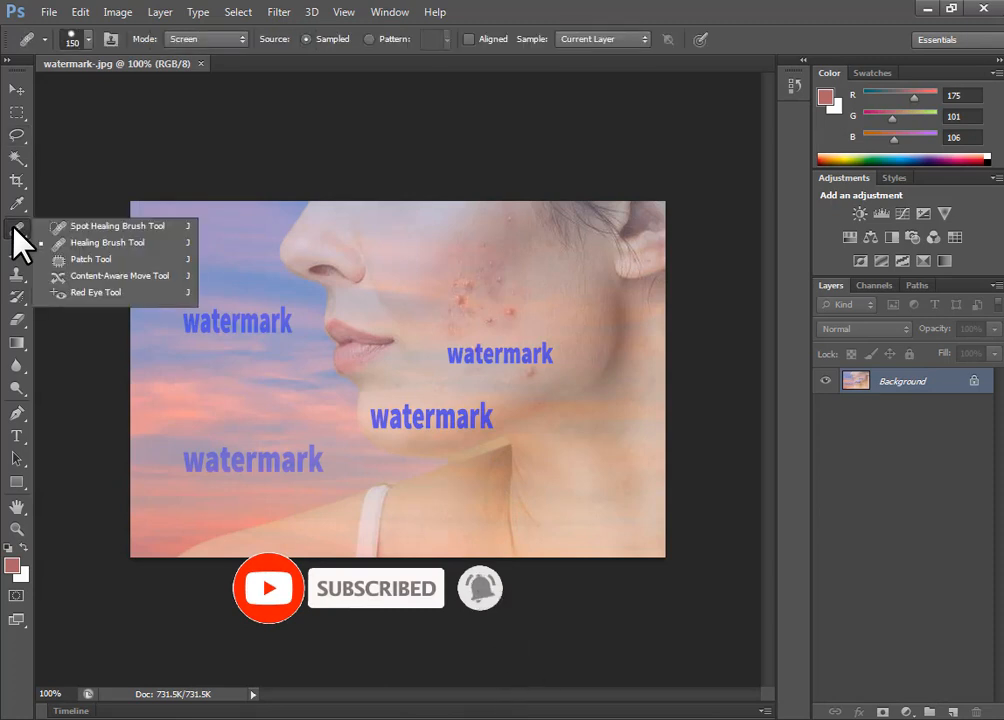
click(75, 260)
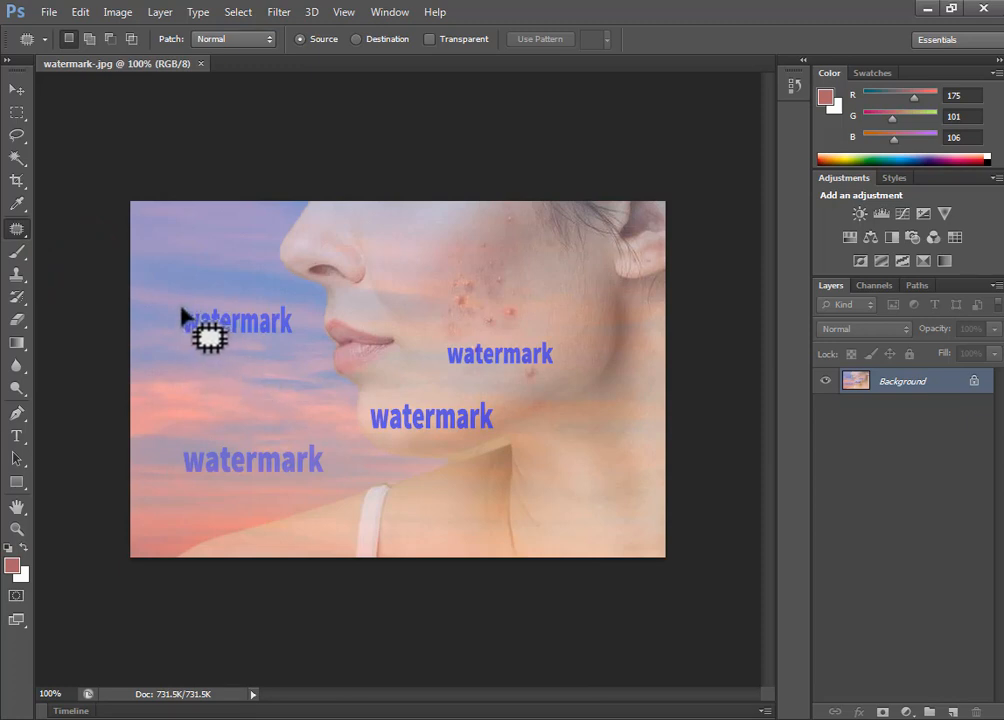
mouse_move(181, 314)
mouse_down()
mouse_move(184, 327)
mouse_move(226, 340)
mouse_move(290, 337)
mouse_move(294, 307)
mouse_move(182, 316)
mouse_move(233, 321)
mouse_move(233, 286)
mouse_up()
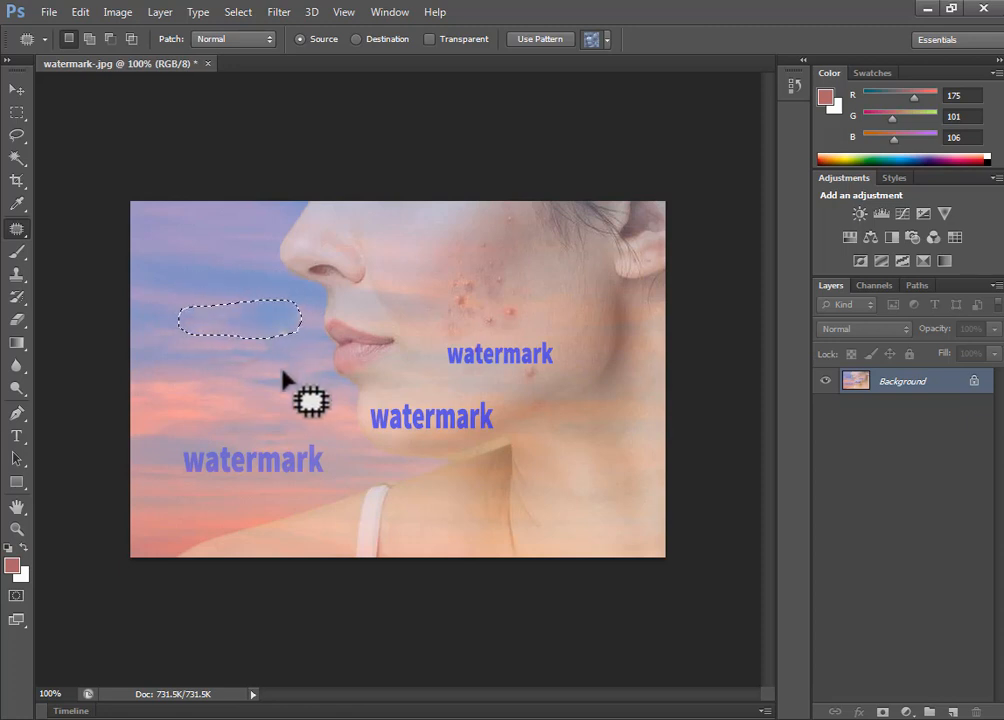
click(321, 470)
mouse_move(320, 473)
mouse_down()
mouse_move(206, 481)
mouse_move(175, 448)
mouse_move(320, 432)
mouse_move(329, 472)
mouse_move(318, 478)
mouse_move(287, 428)
mouse_up()
click(287, 462)
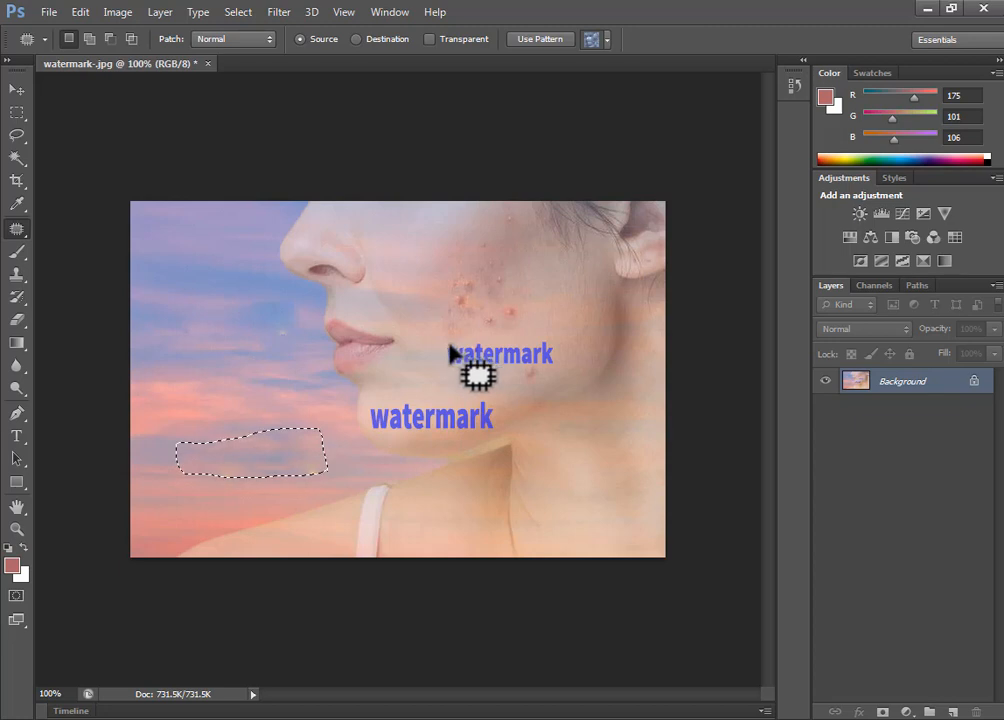
- Patch the cheek watermark with clean skin, deselect, and patch the chin watermark the same way
mouse_move(449, 343)
mouse_down()
mouse_move(450, 370)
mouse_move(551, 365)
mouse_move(560, 347)
mouse_move(470, 338)
mouse_move(445, 349)
mouse_move(485, 386)
mouse_up()
click(478, 352)
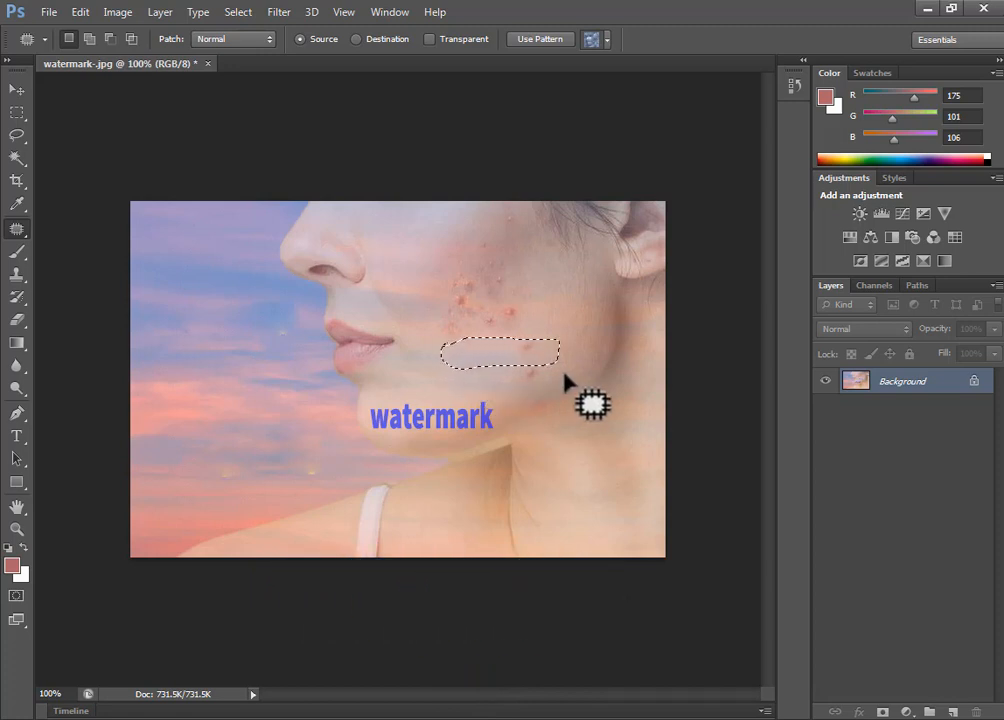
key(ctrl+d)
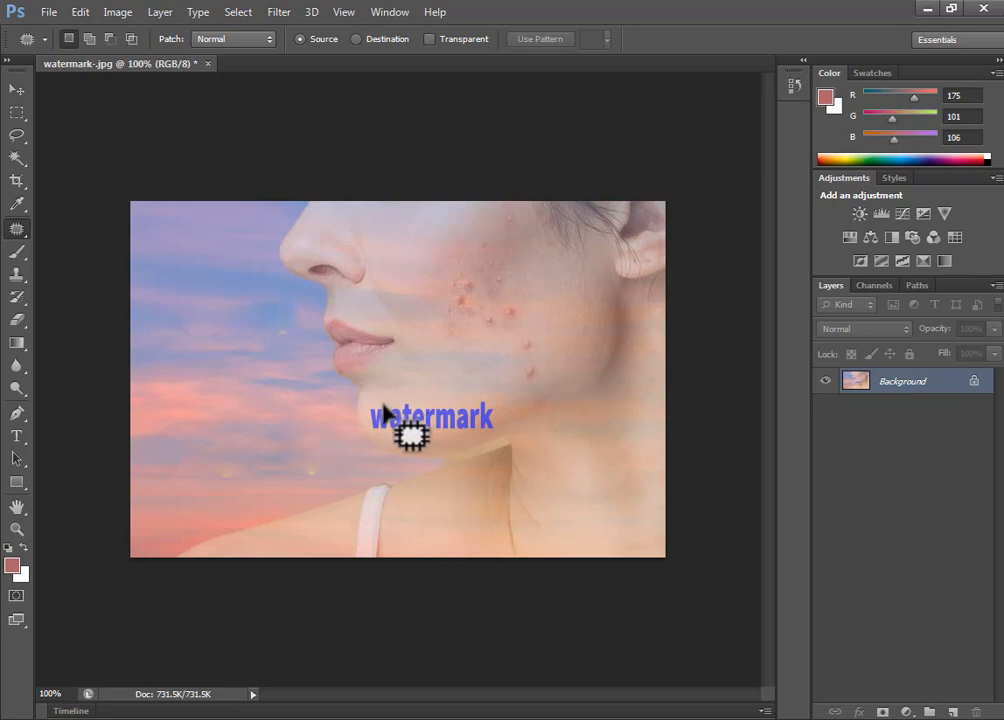
mouse_move(372, 405)
mouse_down()
mouse_move(363, 420)
mouse_move(388, 439)
mouse_move(473, 437)
mouse_move(502, 421)
mouse_move(495, 394)
mouse_move(406, 399)
mouse_move(370, 410)
mouse_move(377, 418)
mouse_move(388, 386)
mouse_up()
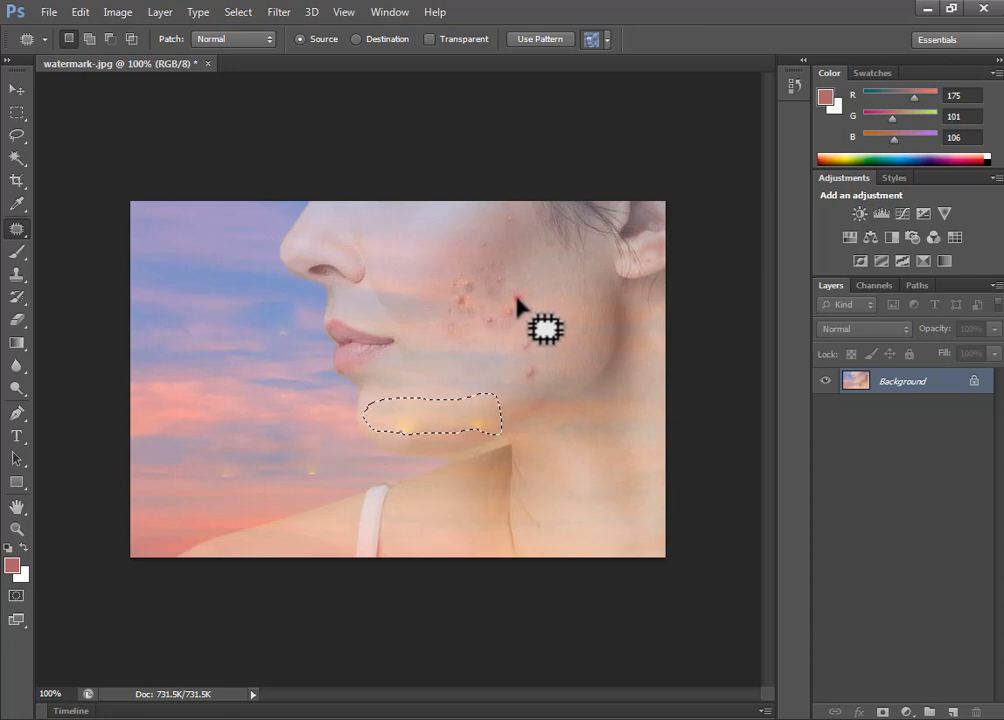
- Outline the red blemish on the cheek with the Patch Tool and replace it with clear skin
mouse_move(515, 300)
mouse_down()
mouse_move(506, 330)
mouse_move(524, 323)
mouse_move(513, 298)
mouse_move(511, 316)
mouse_move(530, 316)
mouse_up()
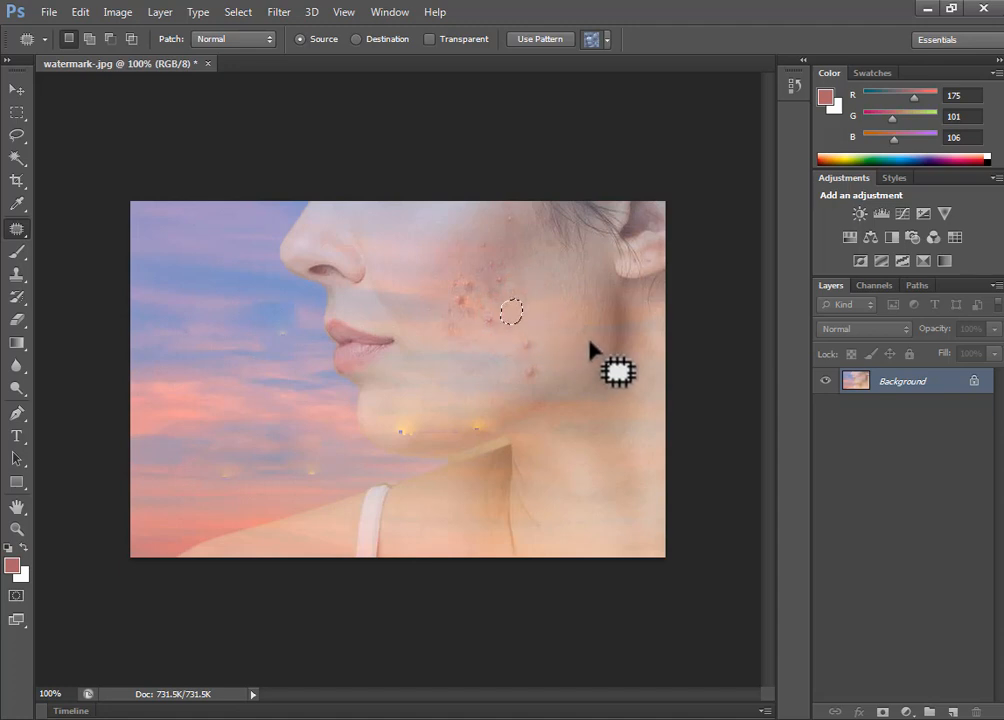